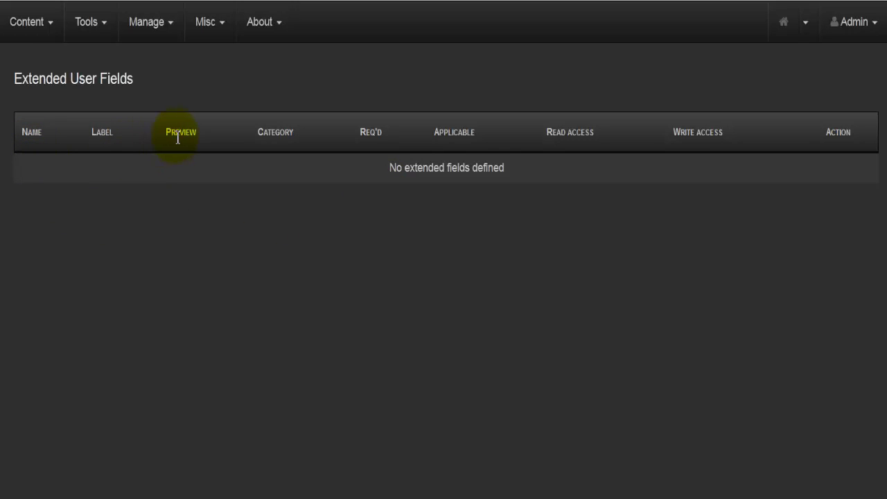
Step: Review the Req'd, Applicable, Read access and Write access columns of the extended user fields table
double_click(366, 133)
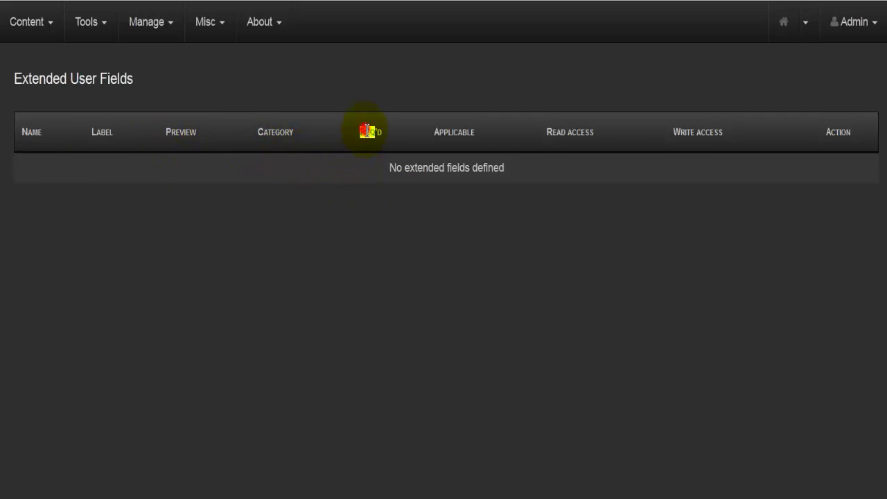
click(447, 133)
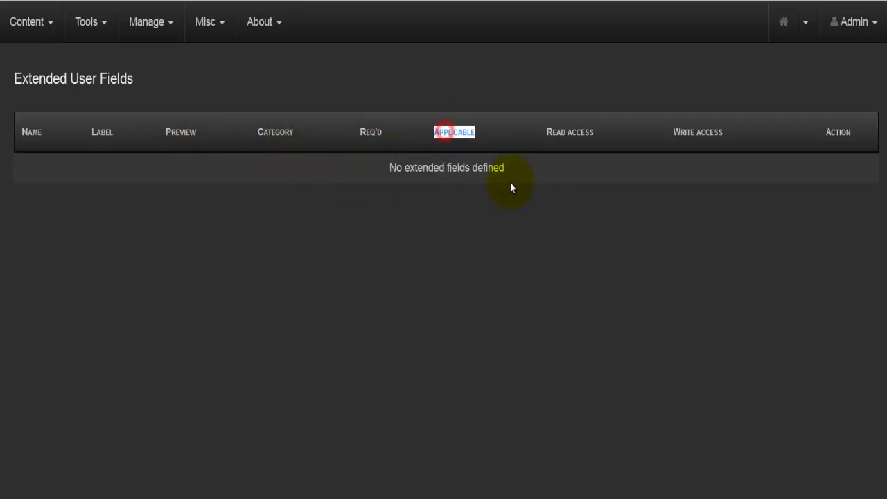
click(553, 131)
click(673, 130)
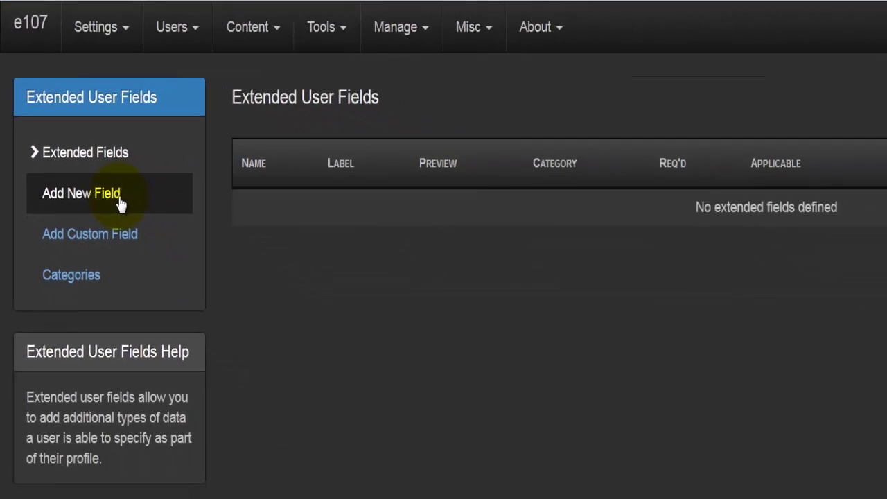
Step: Open the predefined fields available for adding a new field and look through the whole list
click(118, 200)
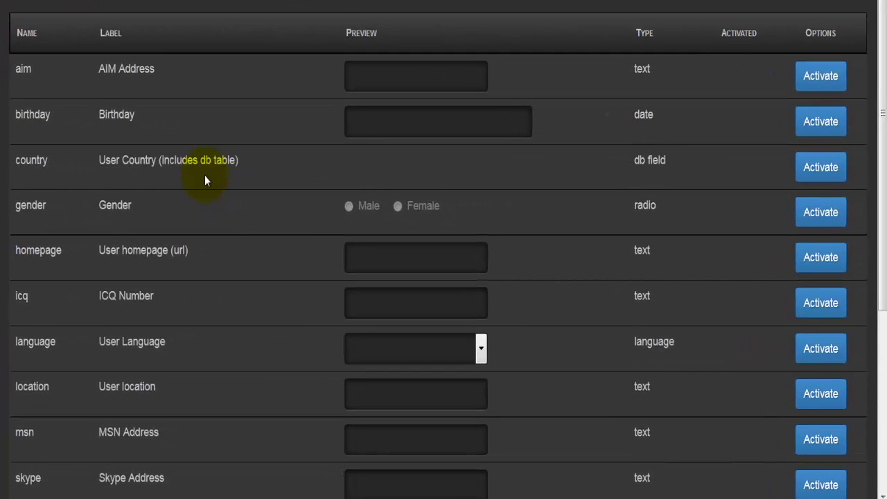
scroll(206, 180, down, 3)
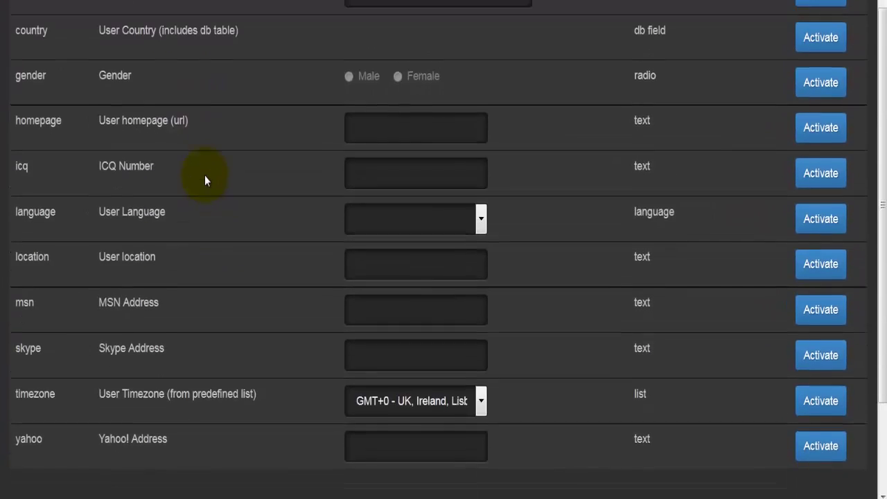
scroll(205, 180, up, 3)
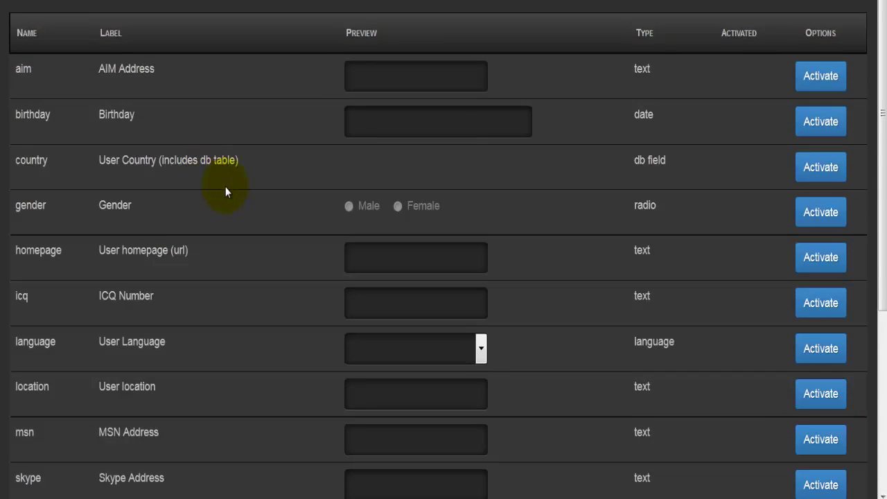
scroll(225, 192, down, 2)
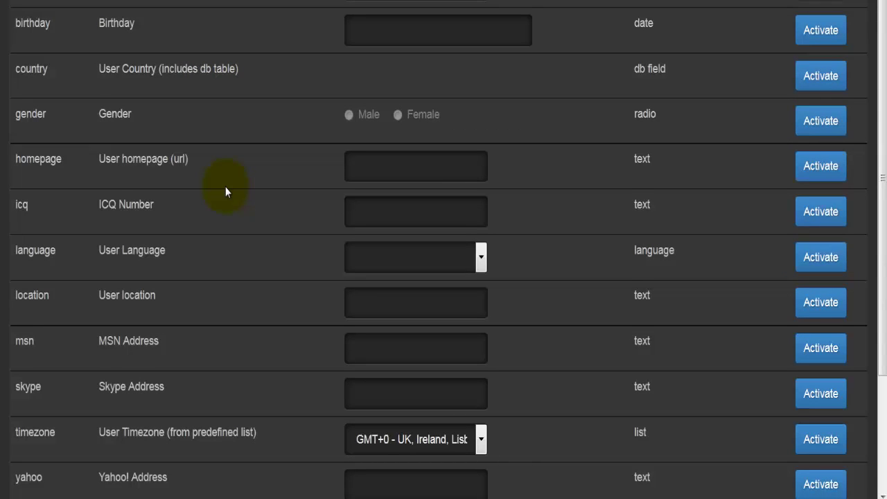
scroll(225, 191, up, 2)
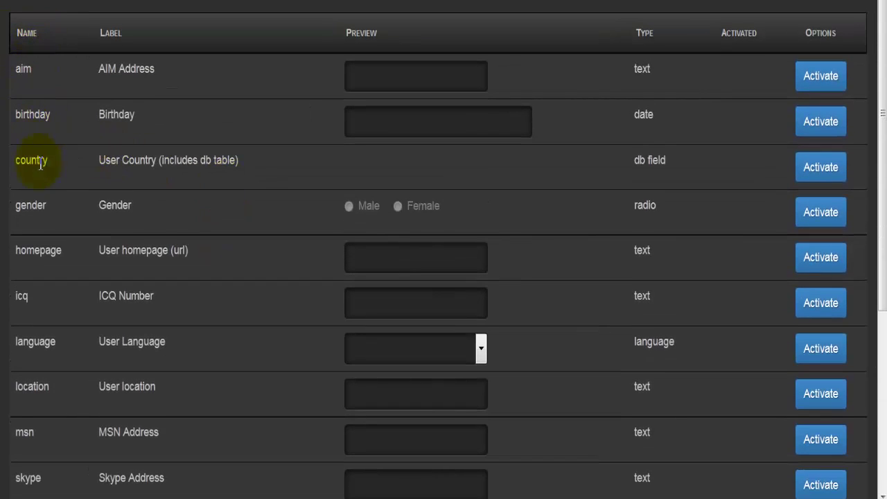
Step: Examine the birthday field's name and label, and preview its date picker without choosing a date
double_click(32, 116)
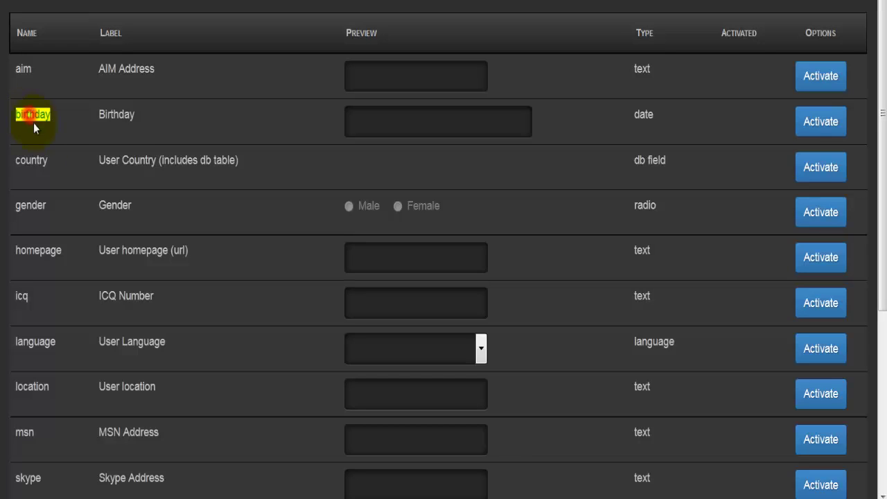
double_click(118, 115)
click(230, 141)
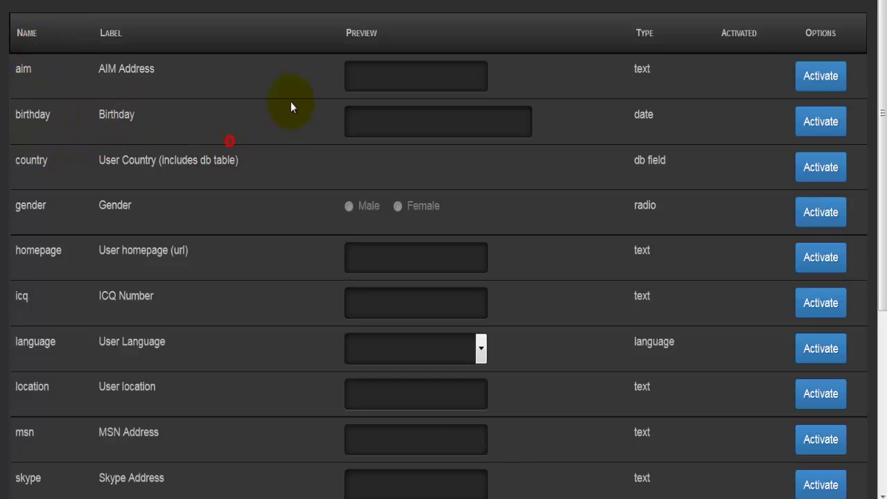
click(377, 127)
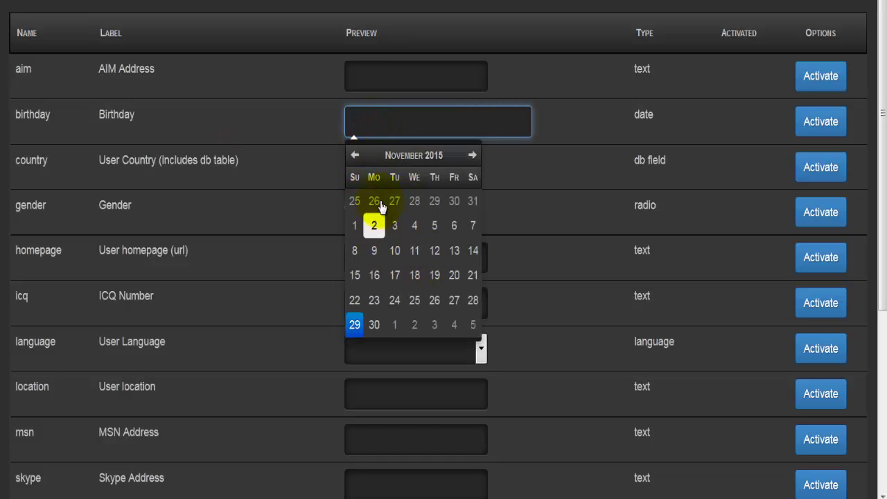
click(544, 168)
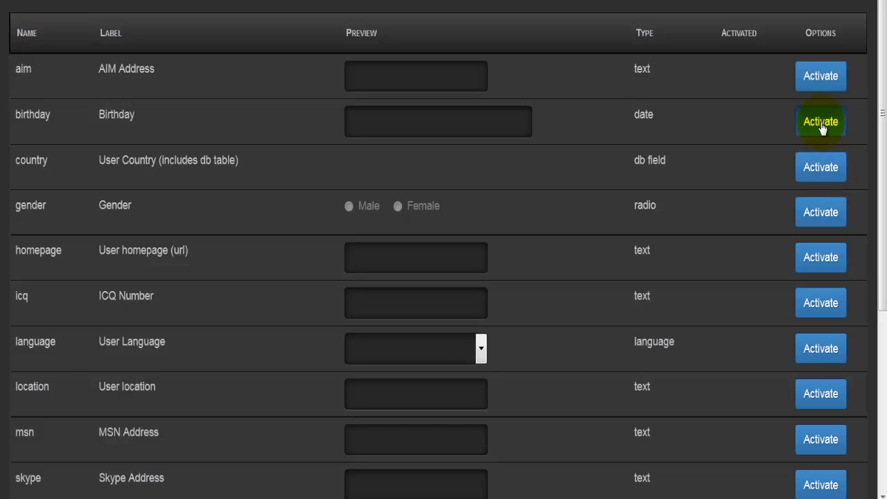
Step: Review the birthday field's type, name and preview once more, and look over the remaining predefined fields
click(643, 116)
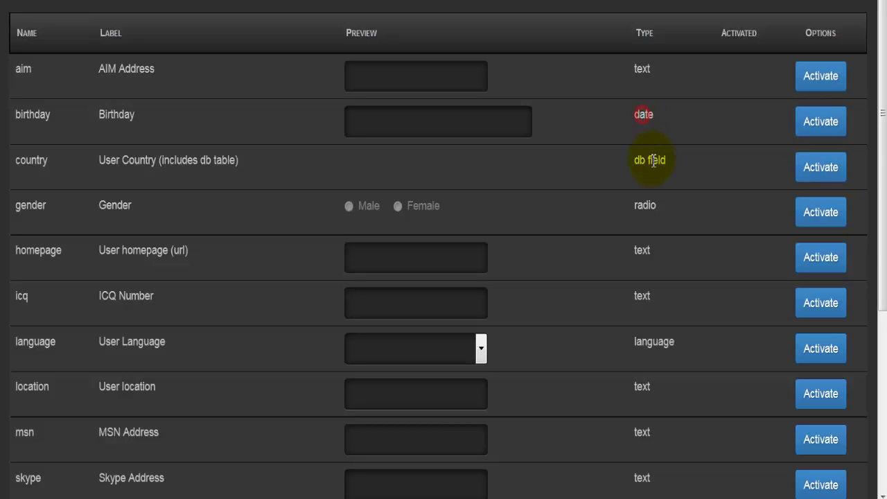
double_click(643, 114)
click(643, 115)
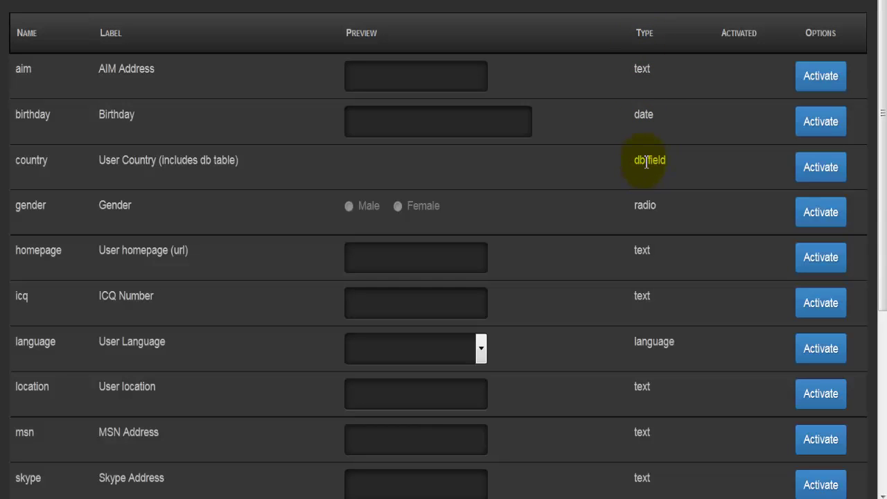
click(34, 117)
double_click(34, 117)
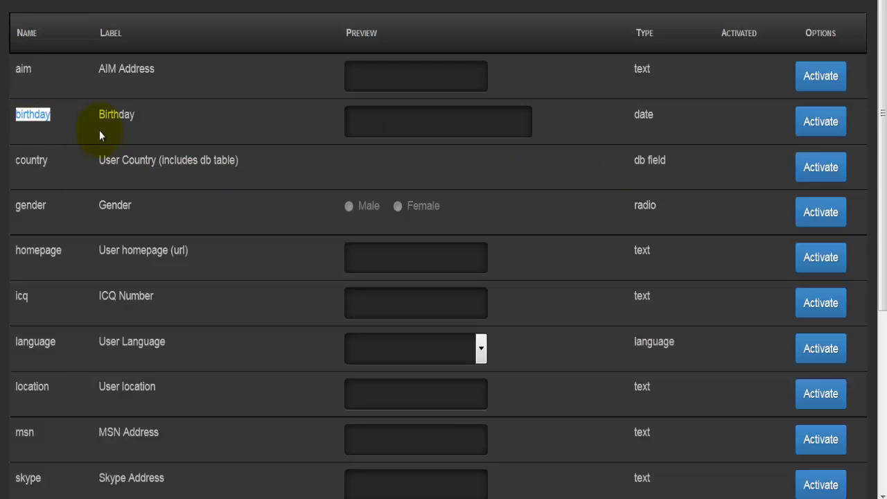
click(80, 117)
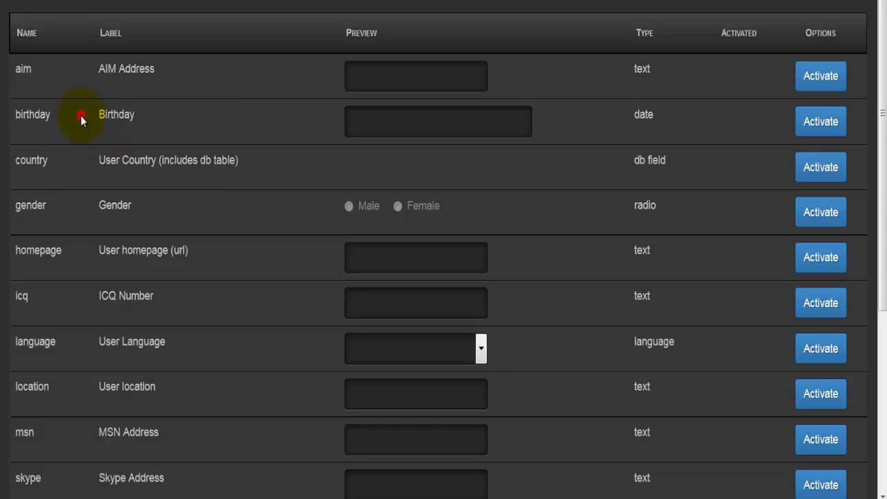
click(368, 120)
click(369, 120)
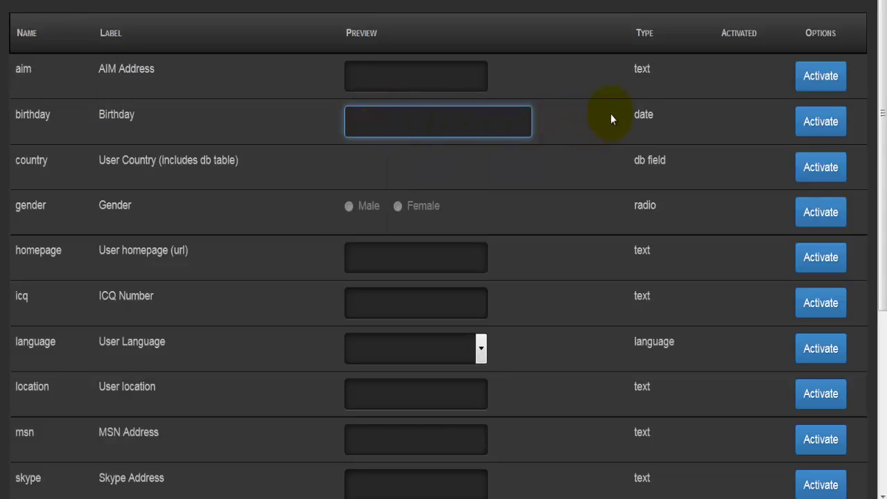
double_click(644, 115)
click(722, 123)
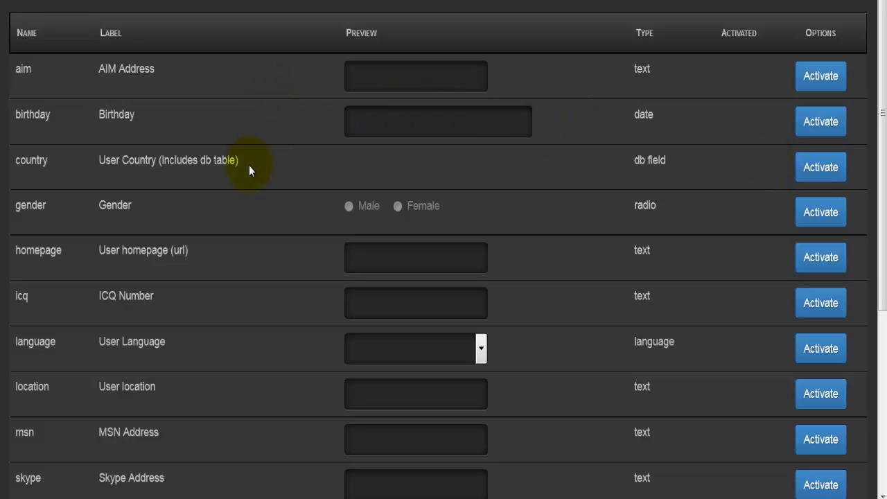
scroll(249, 165, down, 3)
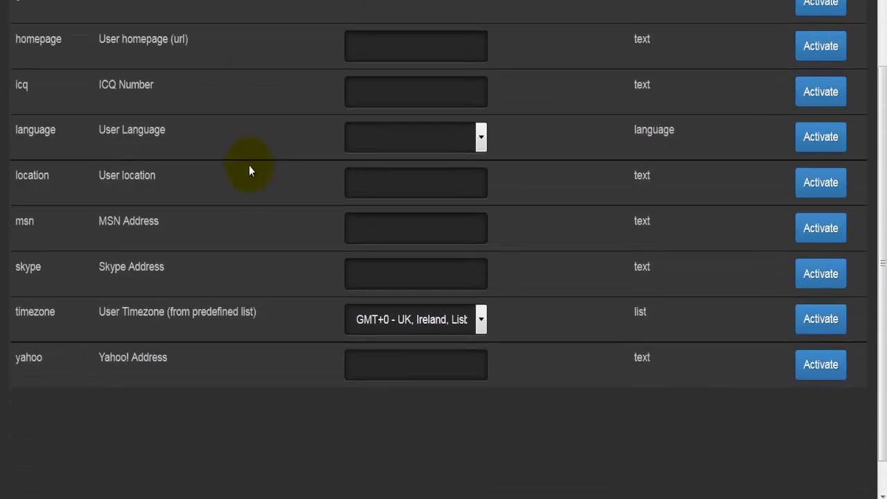
scroll(249, 165, up, 3)
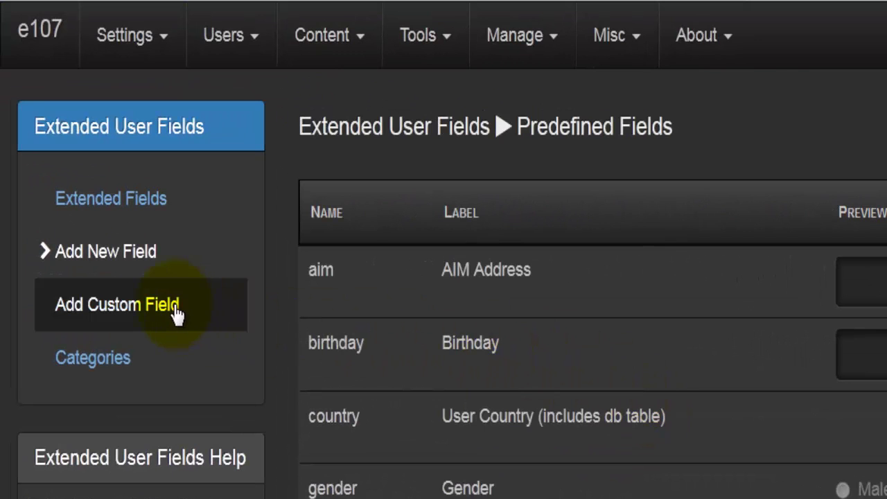
Step: Open the extended user field categories and view the hints for the category name and category label
click(104, 362)
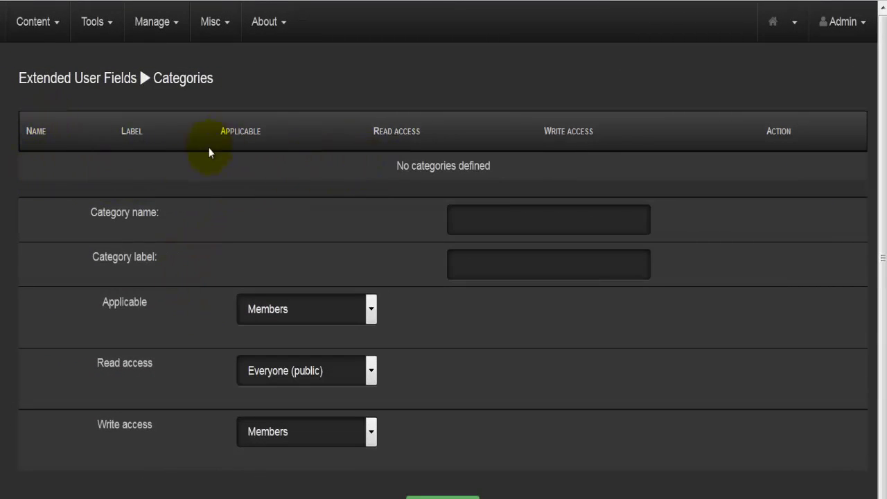
mouse_move(458, 224)
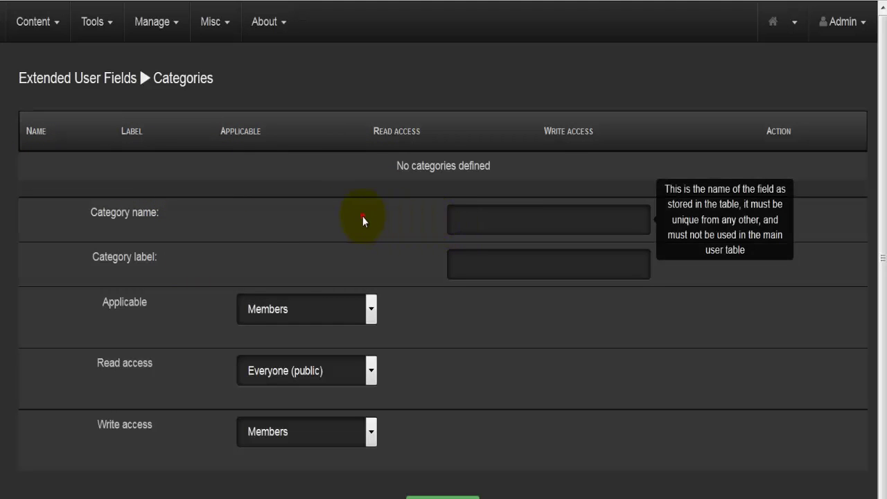
click(363, 218)
click(461, 220)
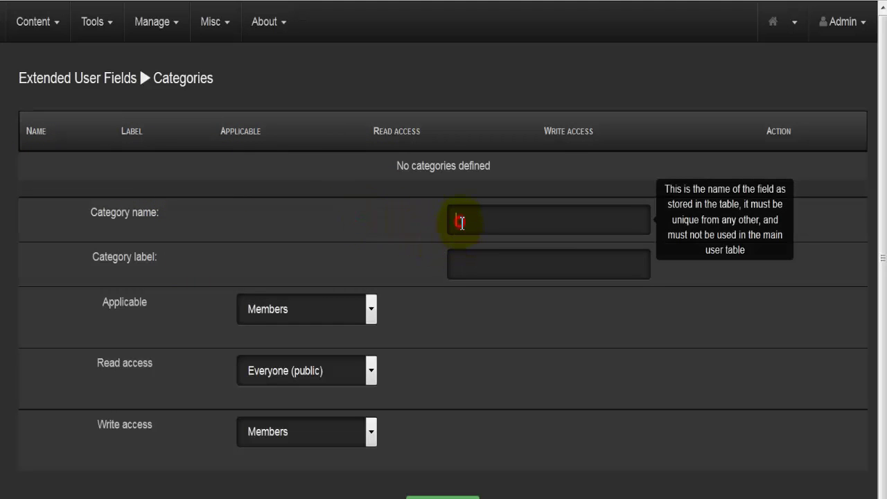
click(474, 262)
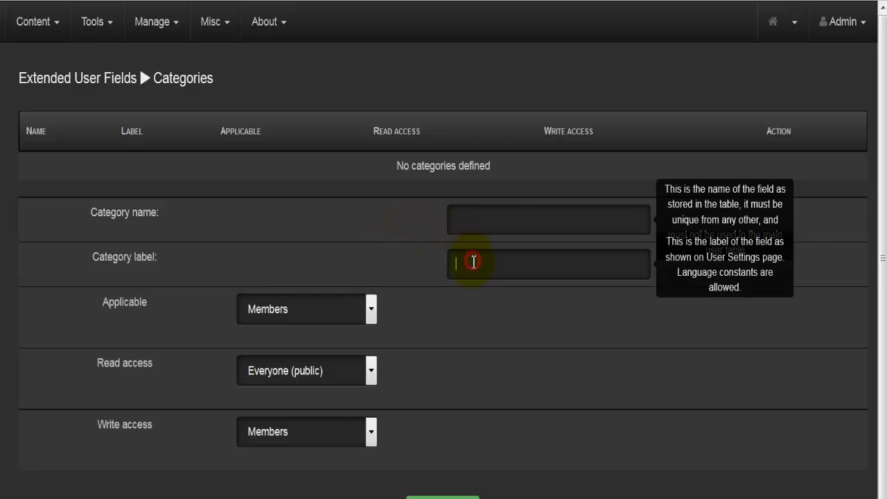
Step: Inspect the Applicable, Read access and Write access settings of the new category form, including the available read access options
click(304, 309)
click(303, 310)
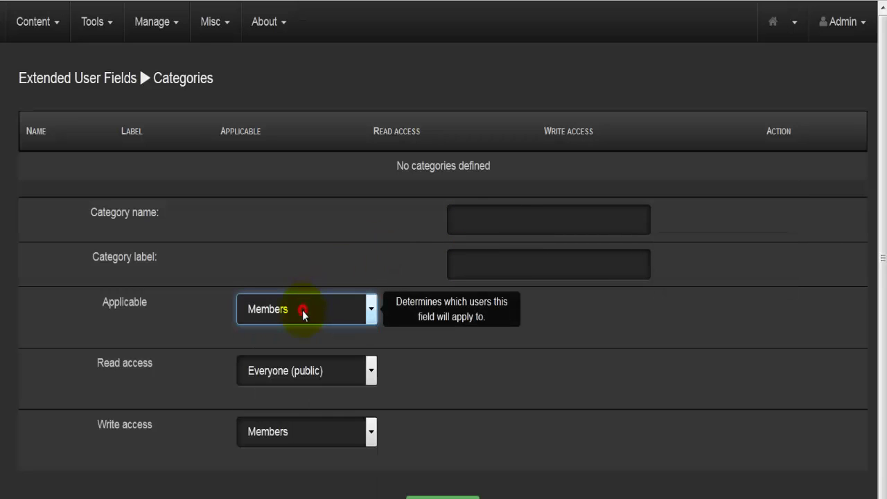
click(258, 376)
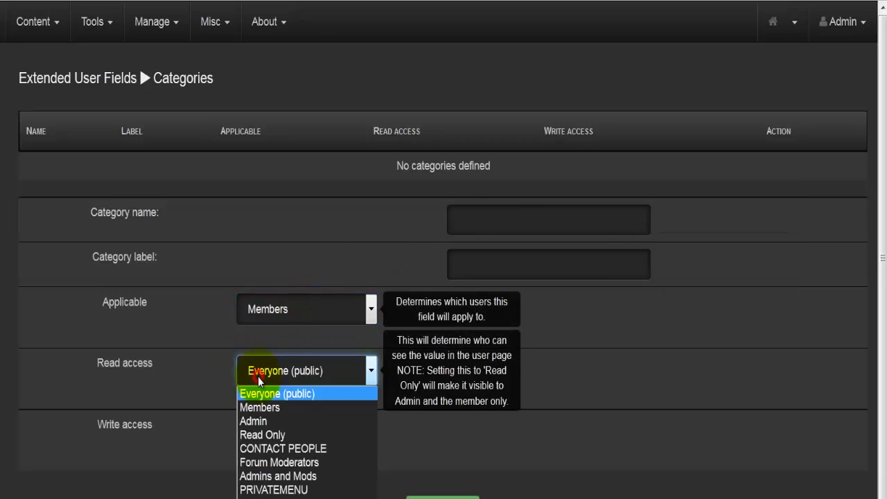
click(258, 376)
click(246, 438)
click(247, 438)
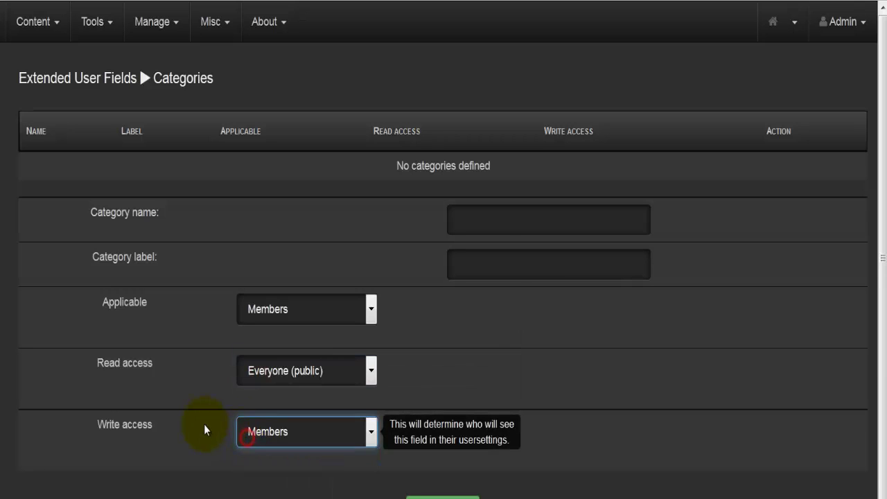
click(293, 381)
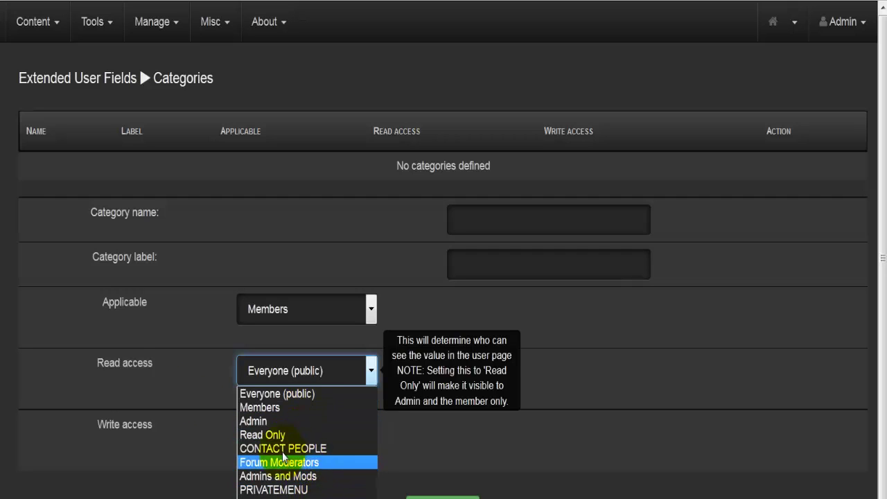
click(131, 377)
click(207, 404)
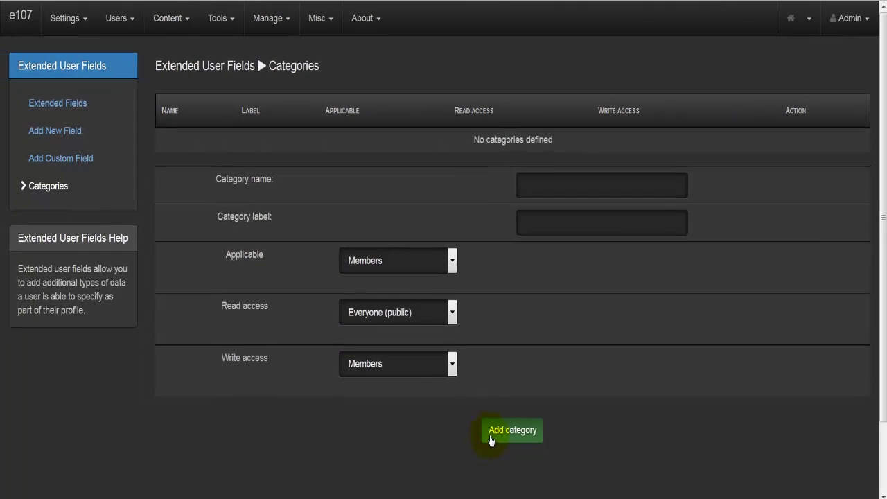
Step: Open the form for adding a custom field and review its settings, from field name, text, type and values through the access options
click(84, 158)
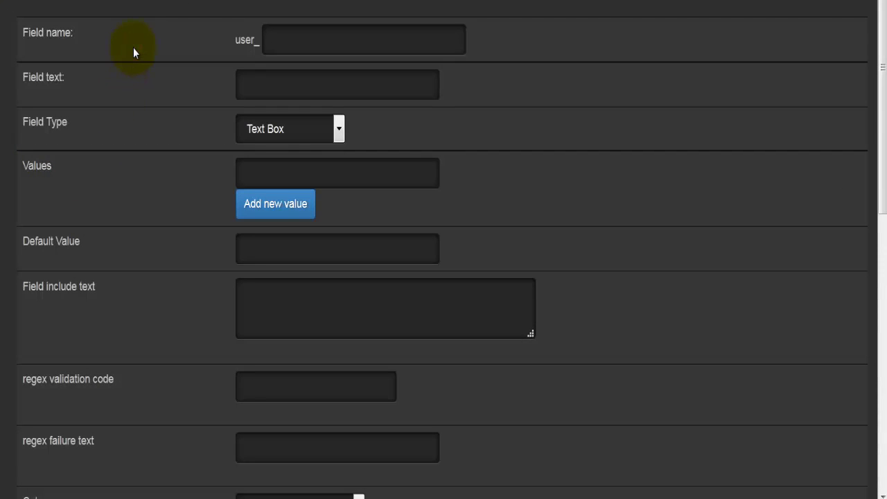
click(292, 41)
click(271, 85)
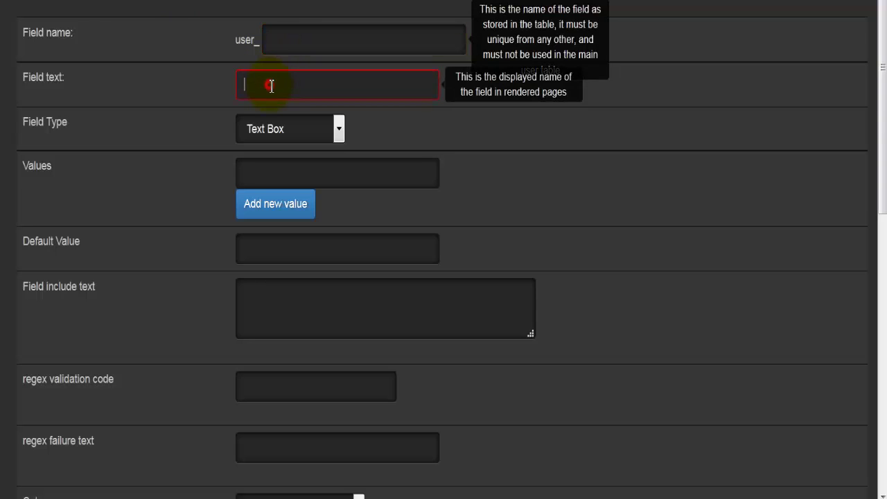
click(290, 131)
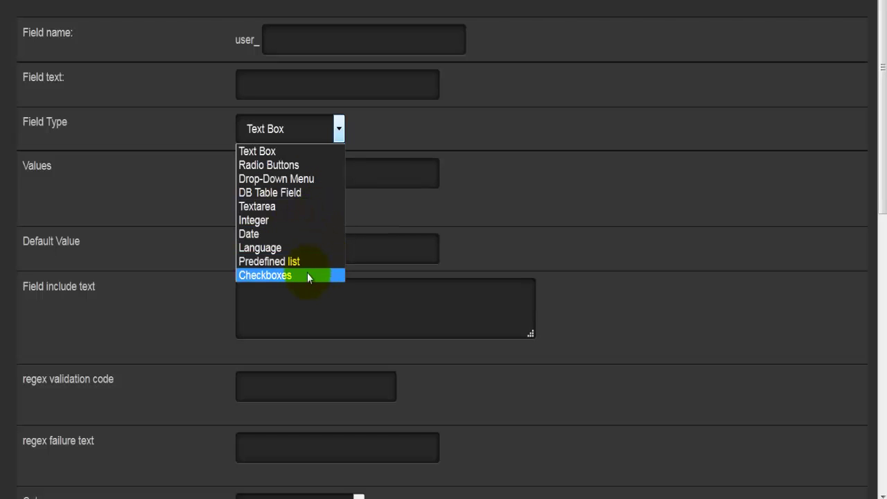
click(171, 195)
click(266, 167)
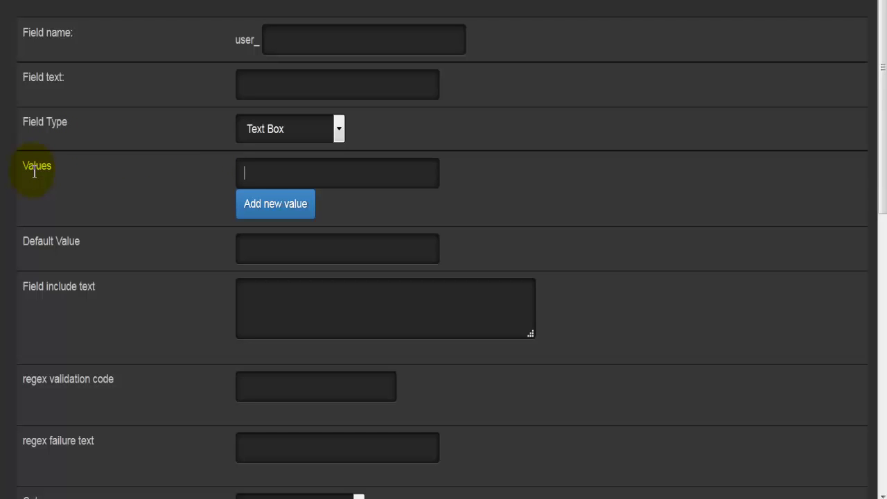
scroll(77, 193, down, 5)
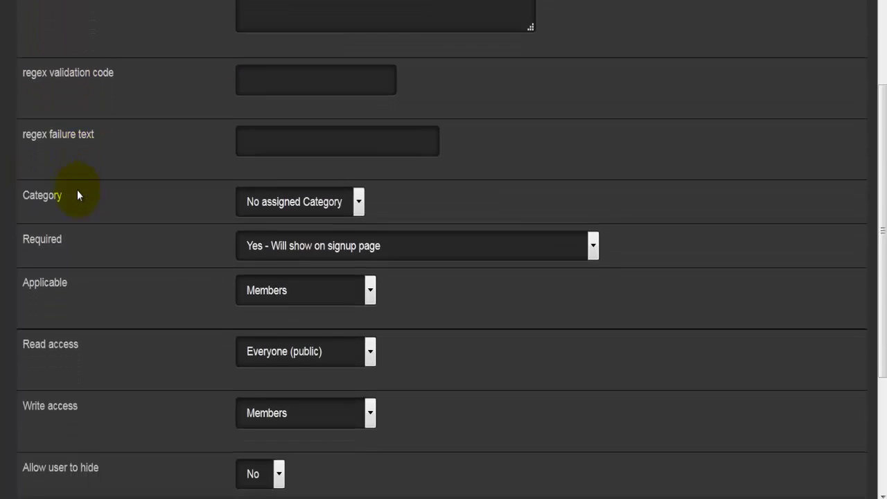
scroll(77, 190, down, 3)
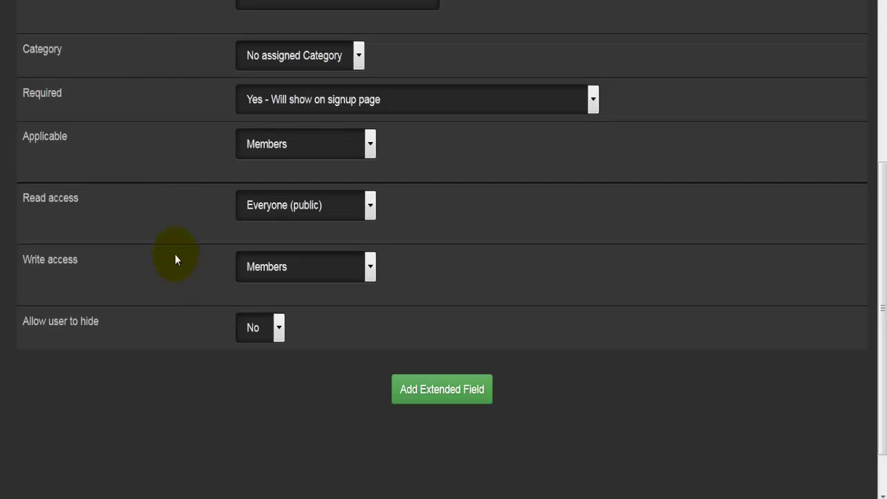
Step: Review the custom field form's Read access and Write access settings, and its Values and Default Value fields
double_click(63, 198)
double_click(63, 260)
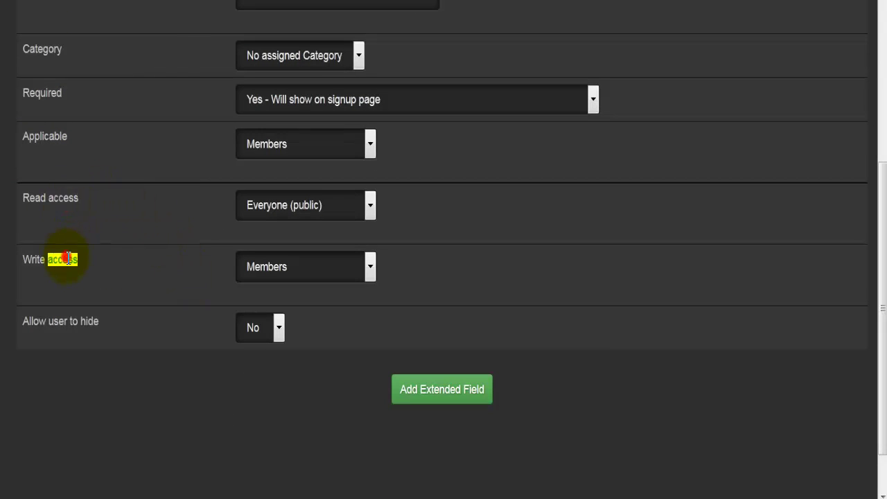
scroll(138, 187, up, 6)
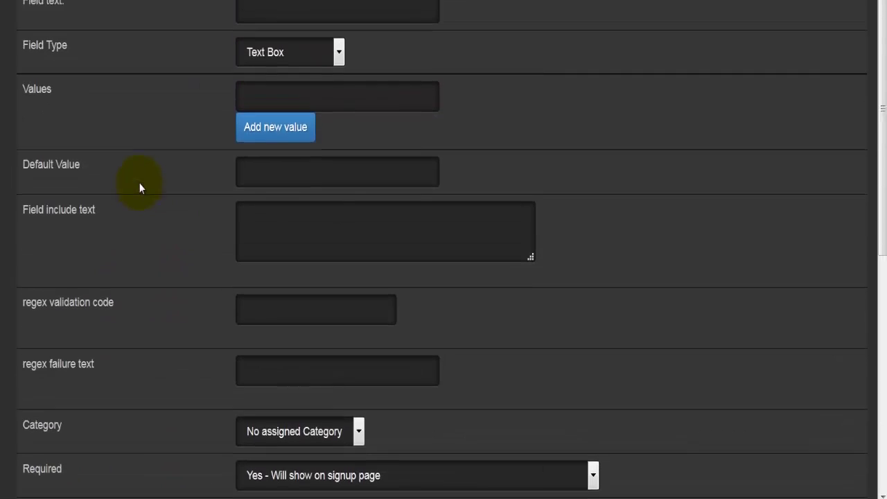
scroll(123, 182, up, 1)
scroll(95, 192, down, 1)
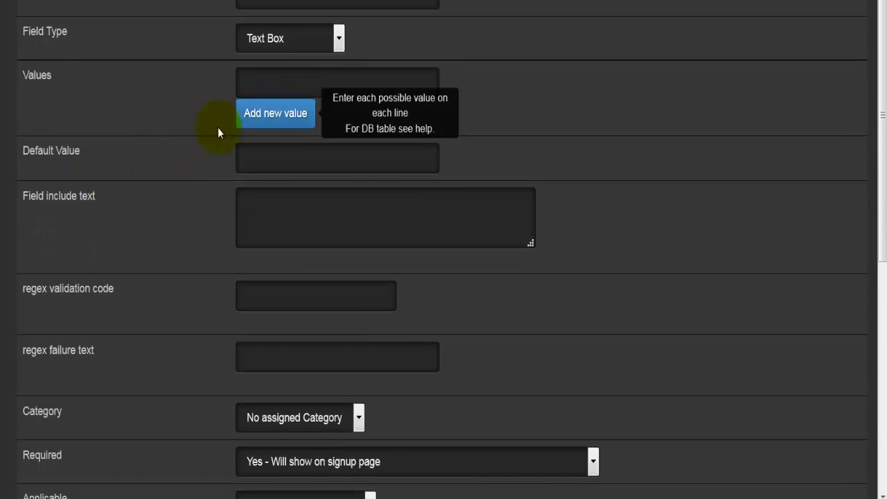
click(251, 149)
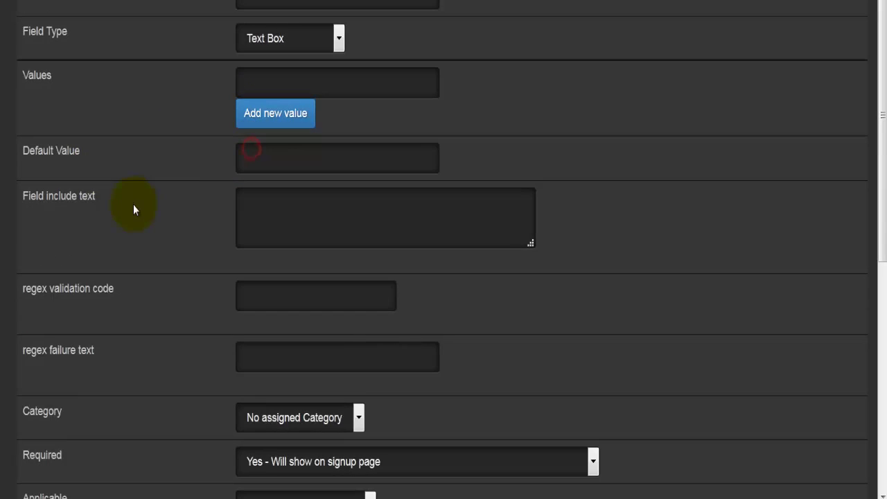
scroll(133, 204, down, 1)
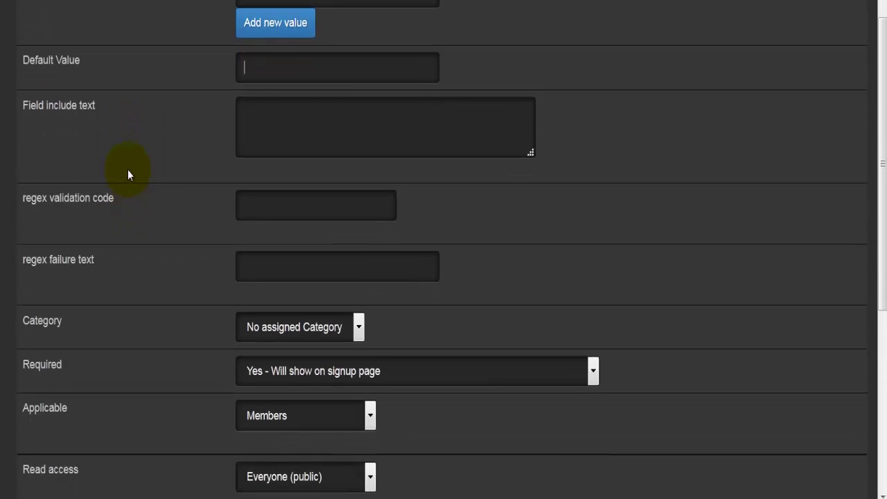
Step: View the hints for the custom field's include text, regex validation code and regex failure text
click(310, 111)
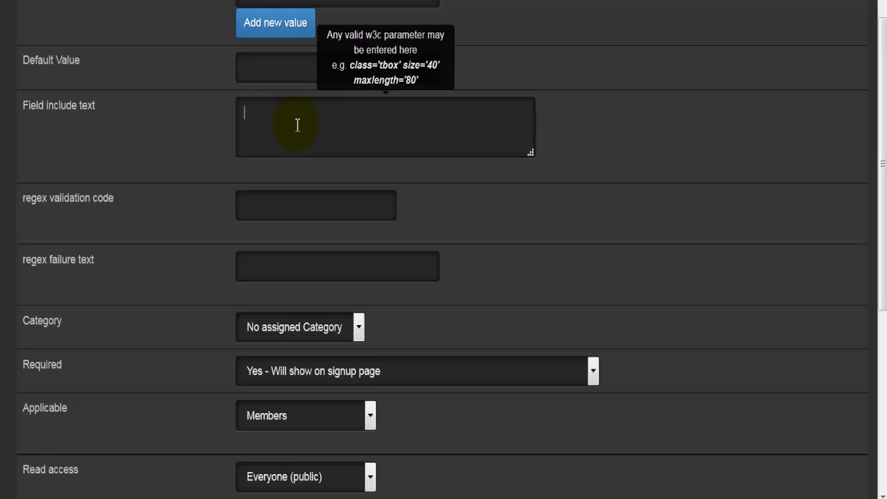
click(203, 188)
scroll(202, 192, down, 3)
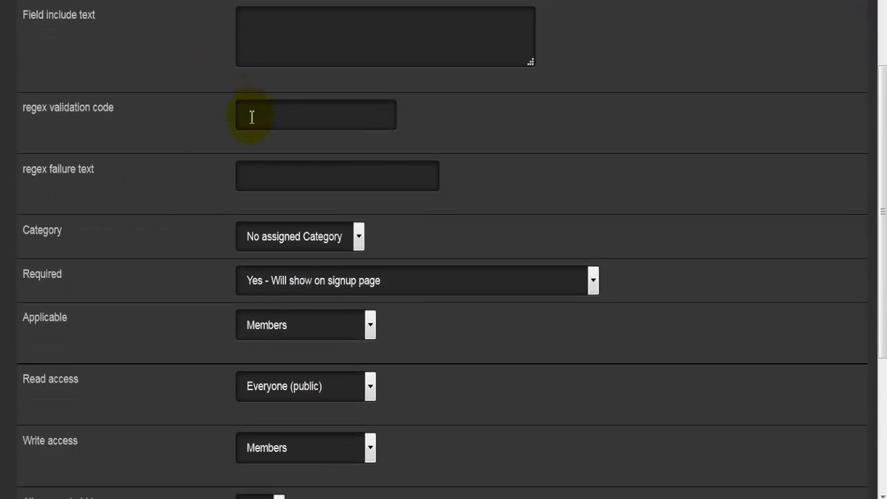
click(250, 116)
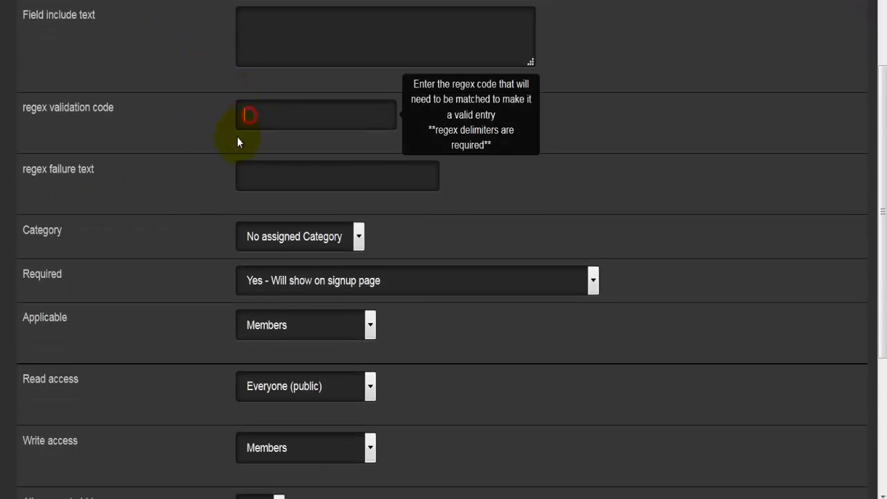
double_click(67, 174)
scroll(154, 224, down, 1)
scroll(153, 225, down, 3)
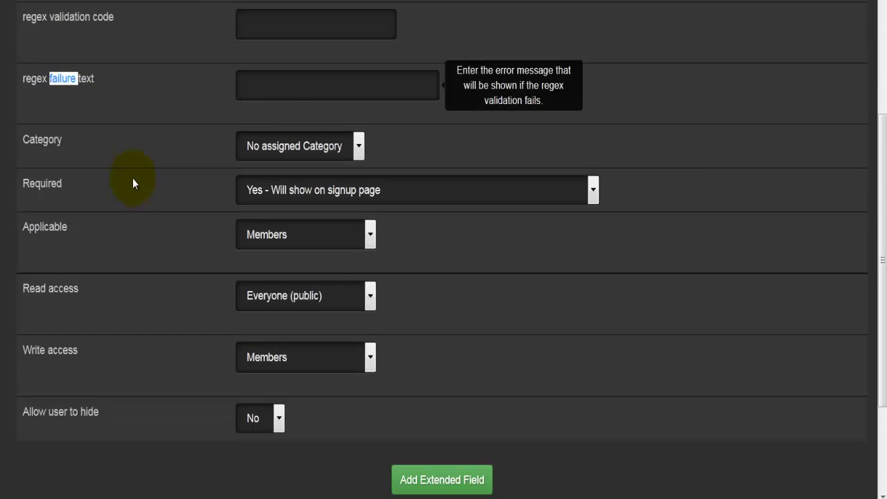
Step: Inspect the available Category and Required options of the custom field form
click(312, 146)
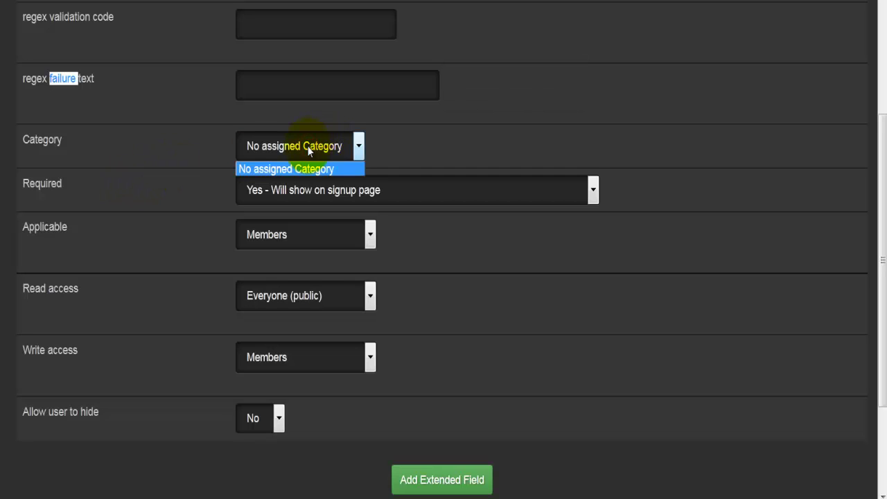
double_click(41, 139)
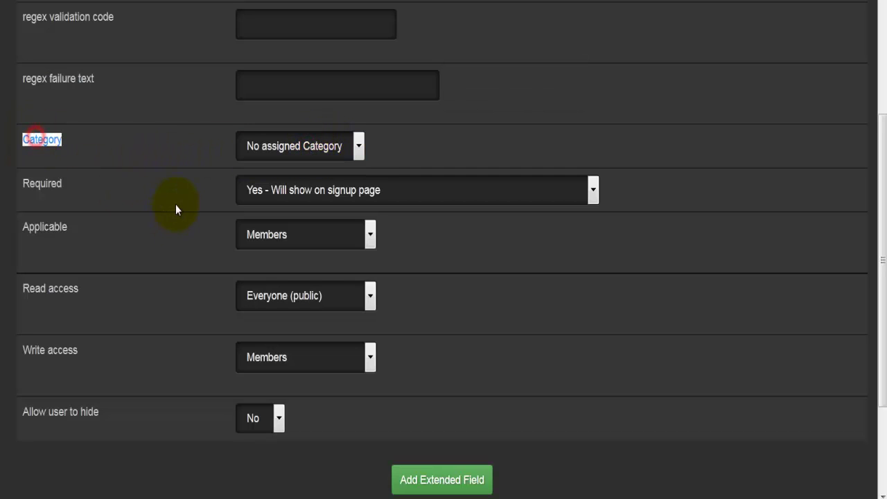
click(86, 150)
click(255, 152)
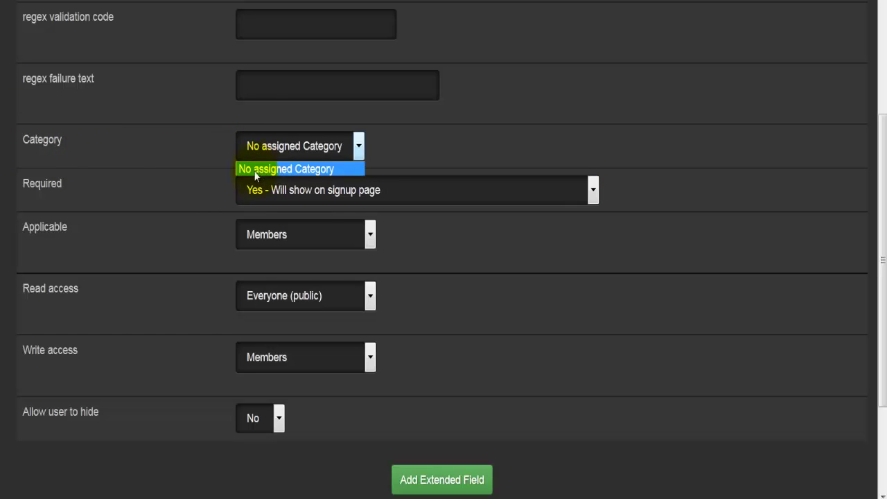
click(171, 188)
scroll(169, 186, down, 2)
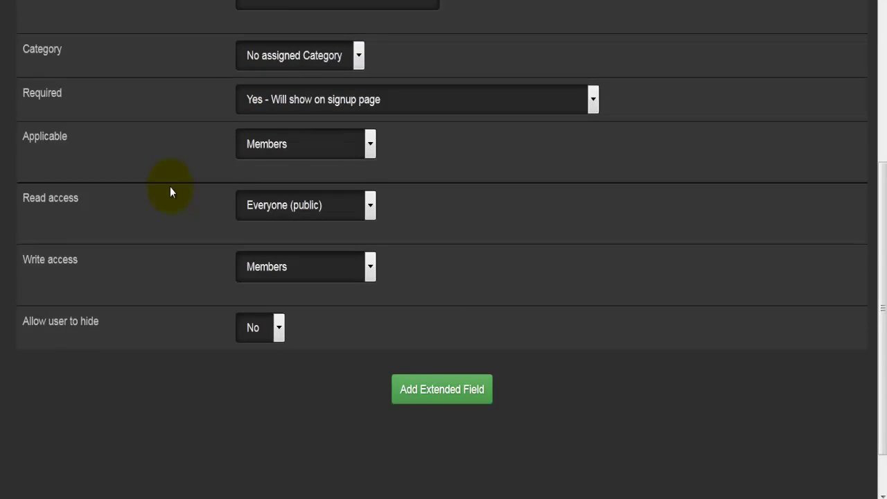
click(276, 101)
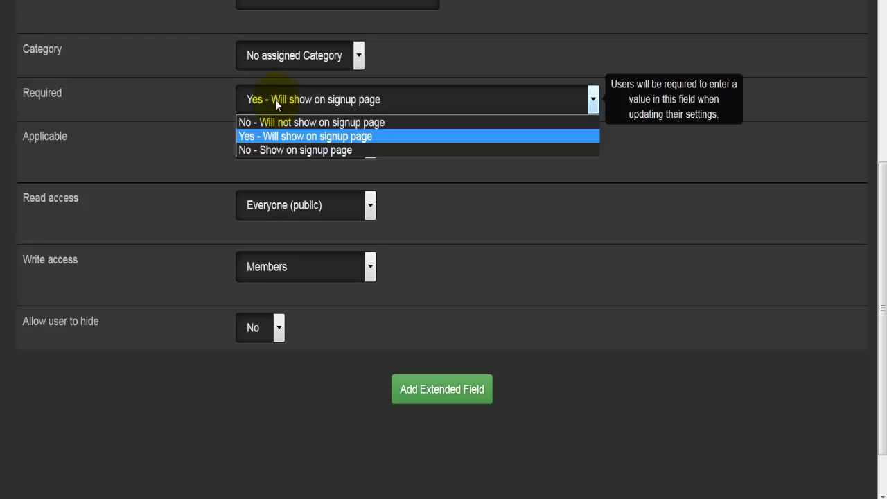
click(133, 194)
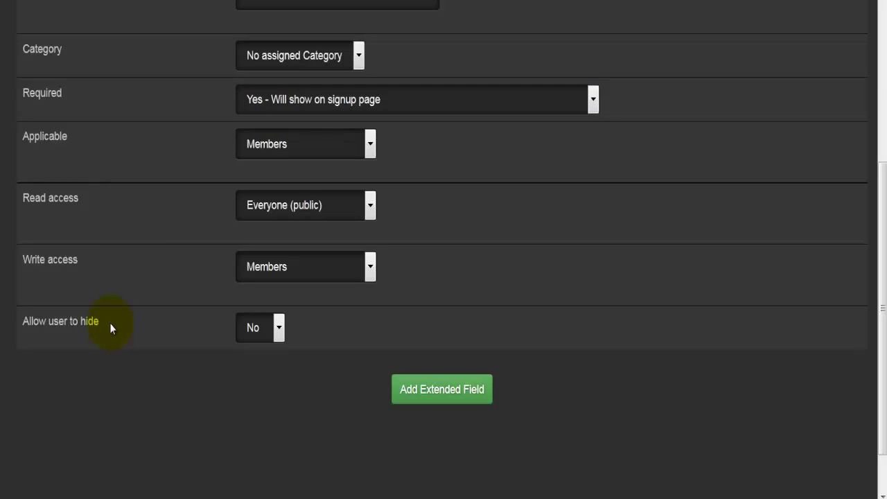
Step: Set the custom field's Allow user to hide option to Yes
double_click(53, 324)
click(143, 336)
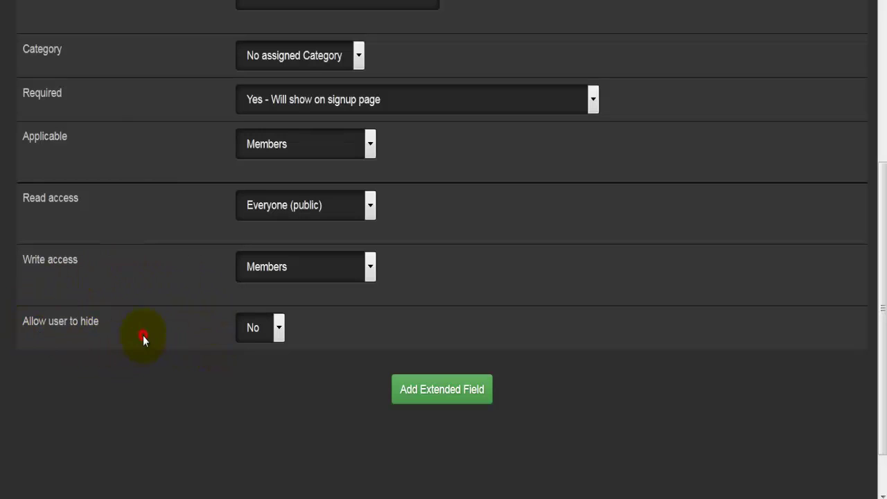
click(237, 335)
click(246, 361)
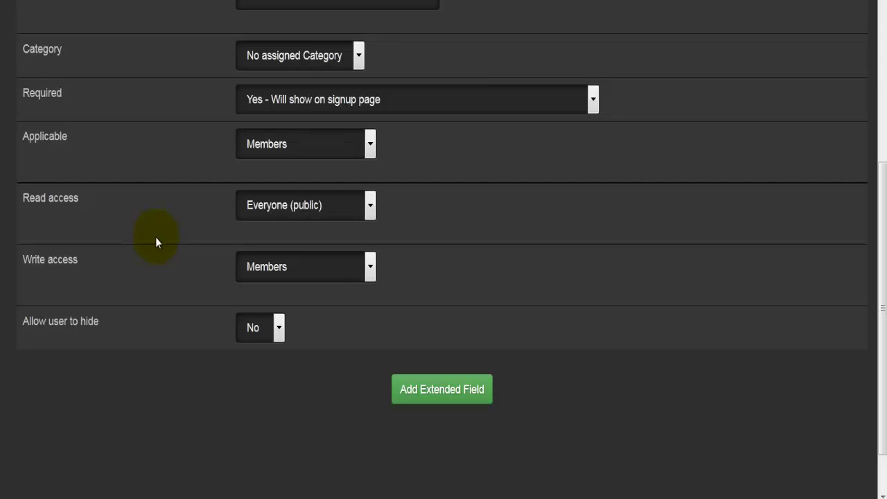
click(247, 327)
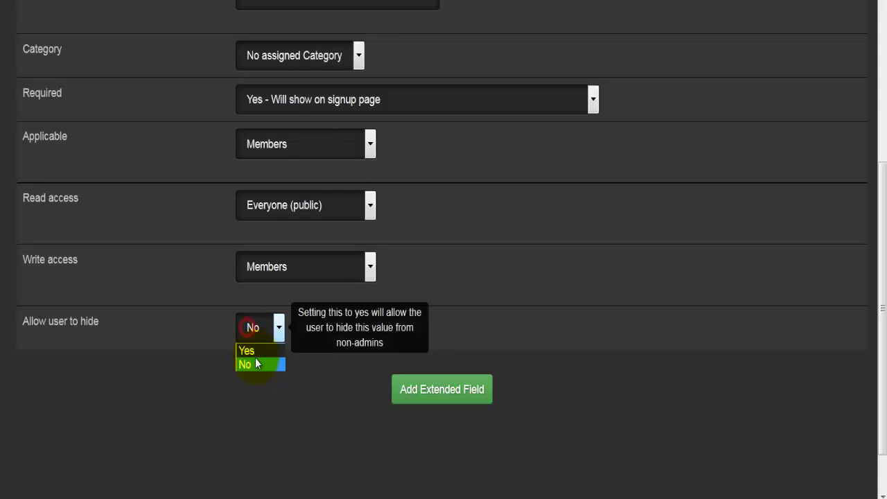
click(251, 350)
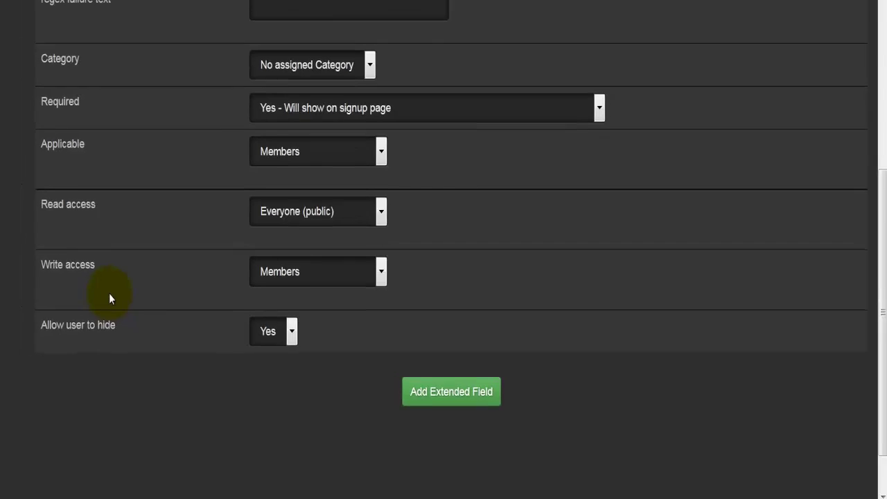
scroll(172, 309, up, 6)
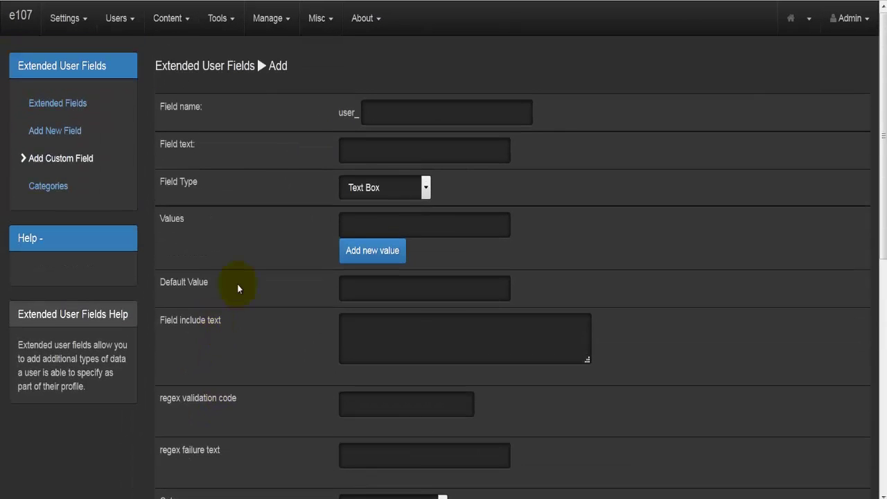
Step: Open the Mail administration for users and look over its Mailout sections
click(124, 18)
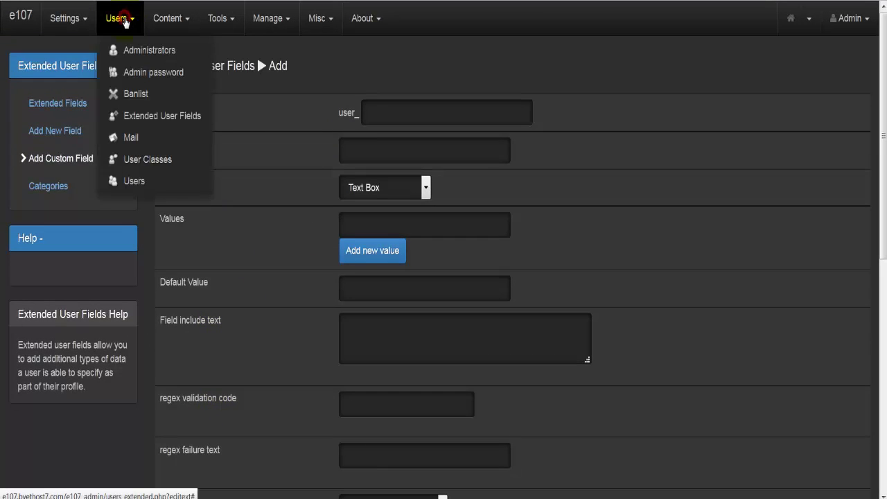
click(178, 141)
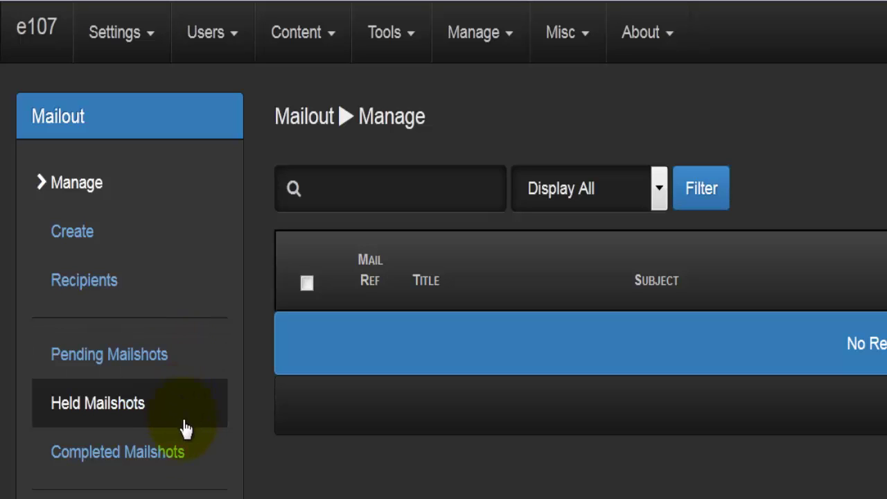
scroll(184, 454, down, 5)
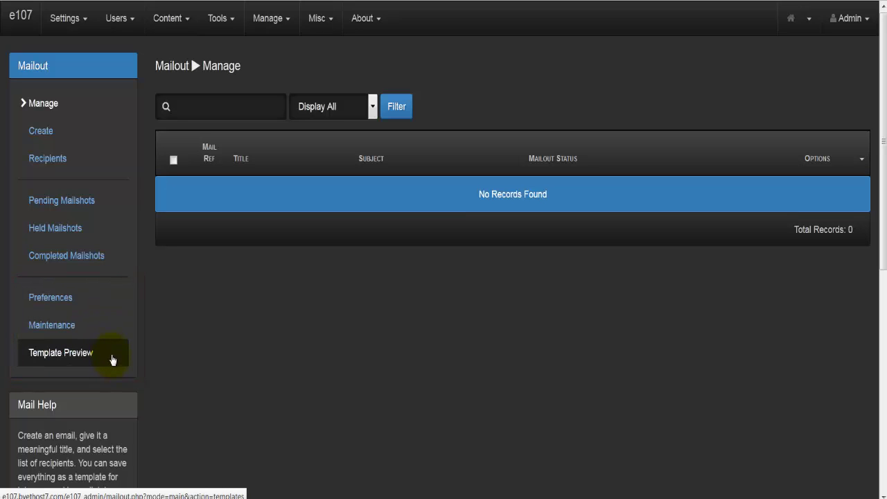
Step: Open the form for creating a mailout and review its recipient, title, sender name and ID fields
click(56, 133)
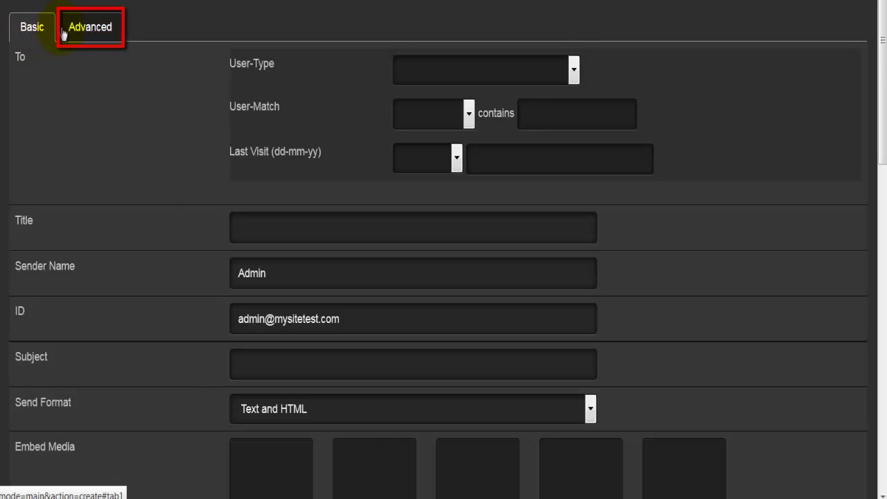
scroll(68, 107, down, 2)
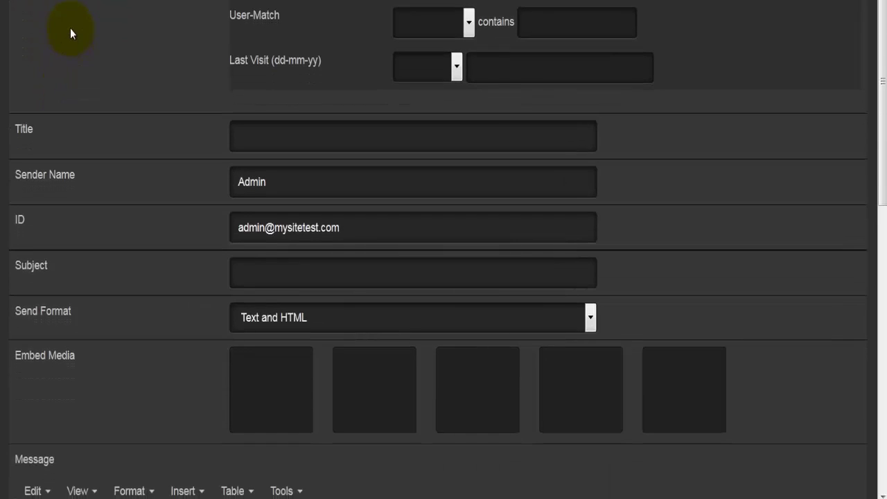
scroll(70, 28, up, 2)
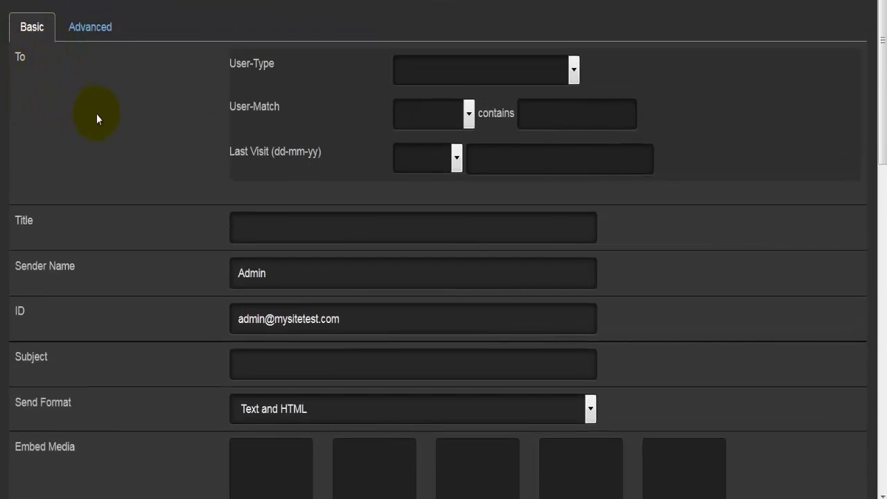
scroll(97, 119, down, 2)
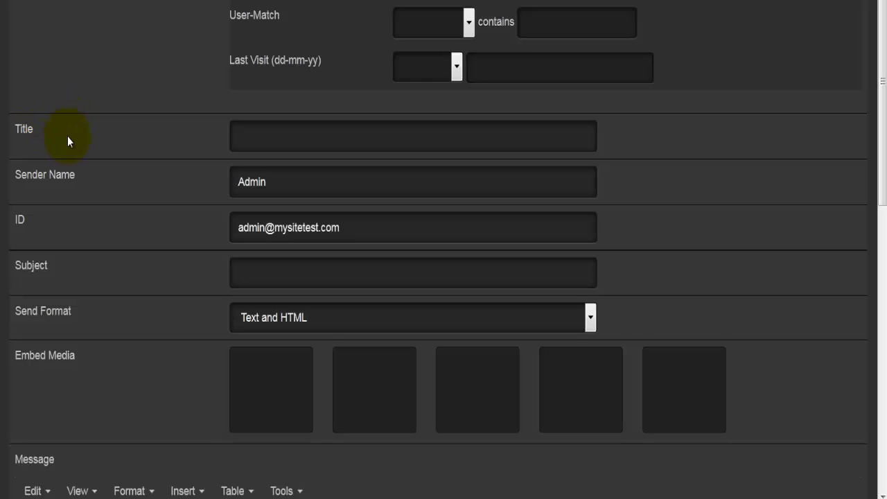
scroll(68, 138, down, 2)
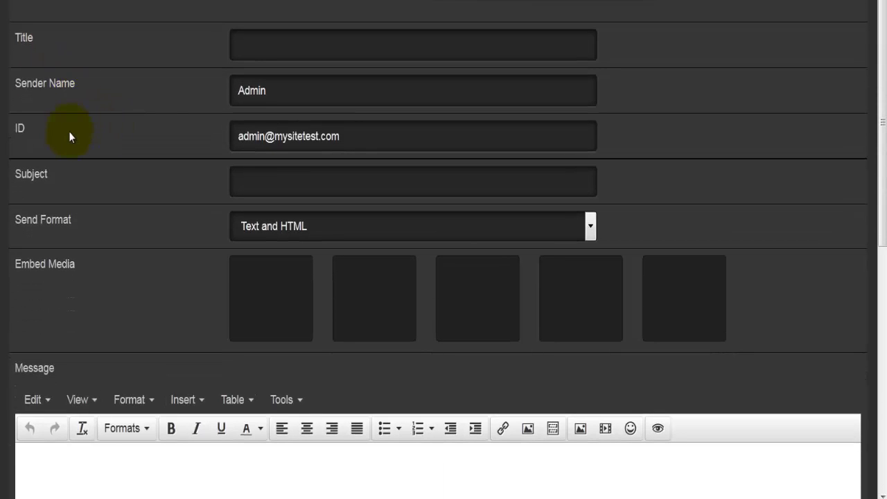
Step: Examine the mailout's subject, send format, embed media and message editor settings
scroll(116, 156, down, 2)
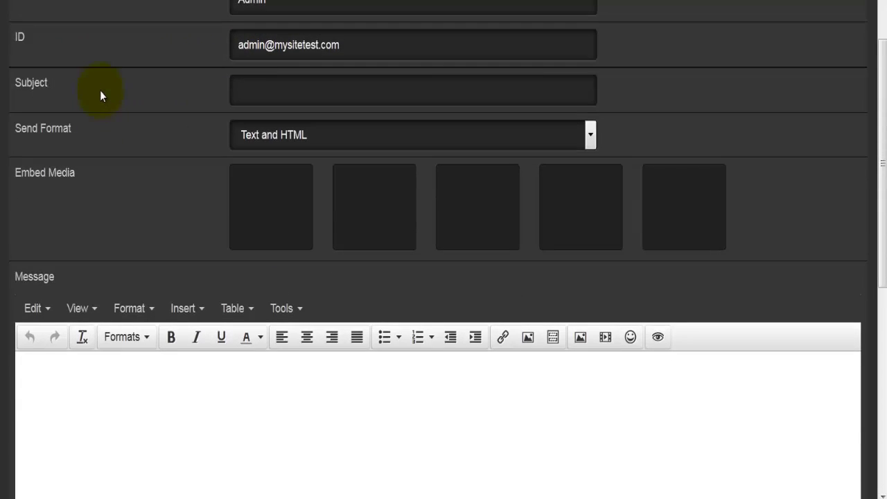
scroll(101, 92, up, 2)
scroll(111, 122, down, 1)
scroll(112, 126, down, 1)
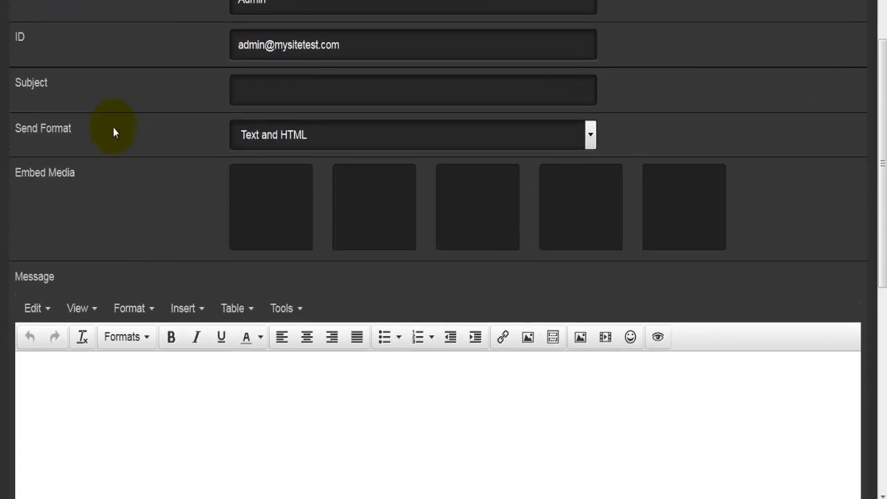
scroll(133, 157, down, 2)
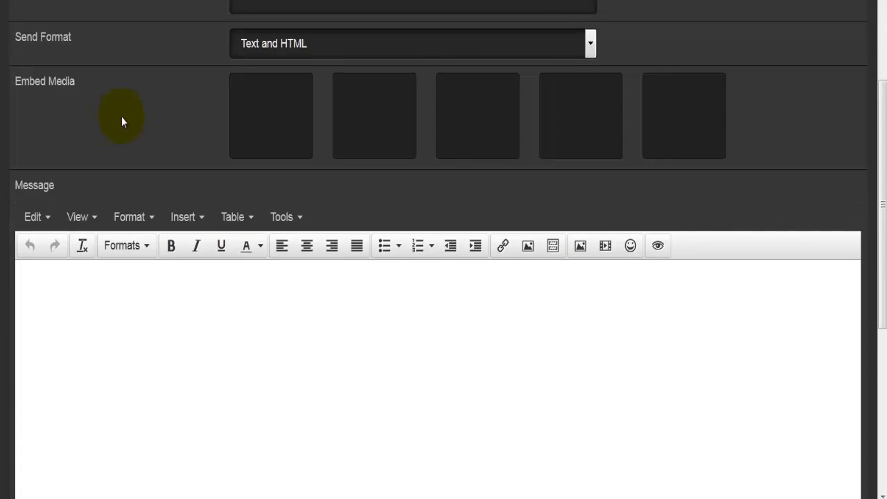
scroll(118, 139, down, 3)
scroll(117, 139, down, 1)
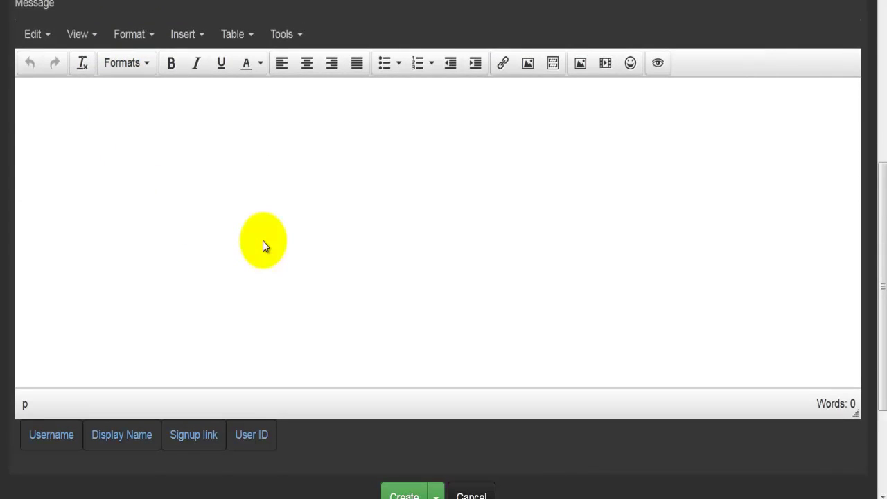
Step: Inspect the User-Type choices for the mailout's recipients without selecting one
scroll(263, 240, up, 12)
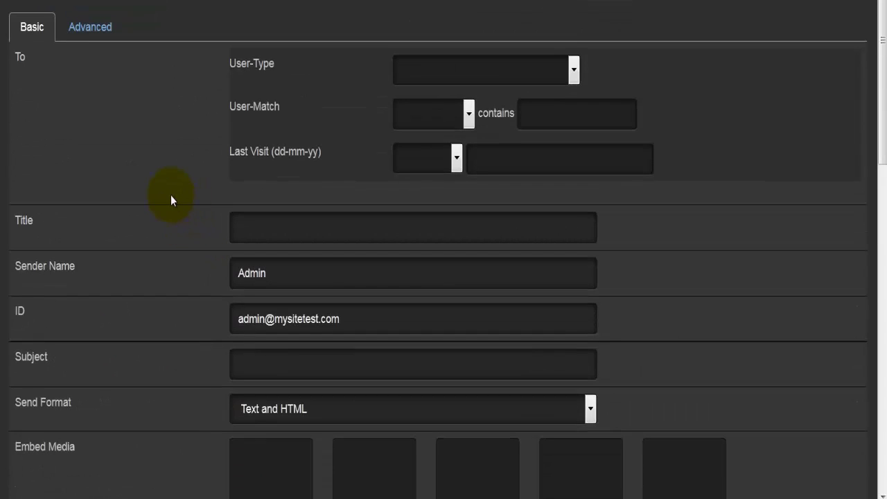
click(438, 67)
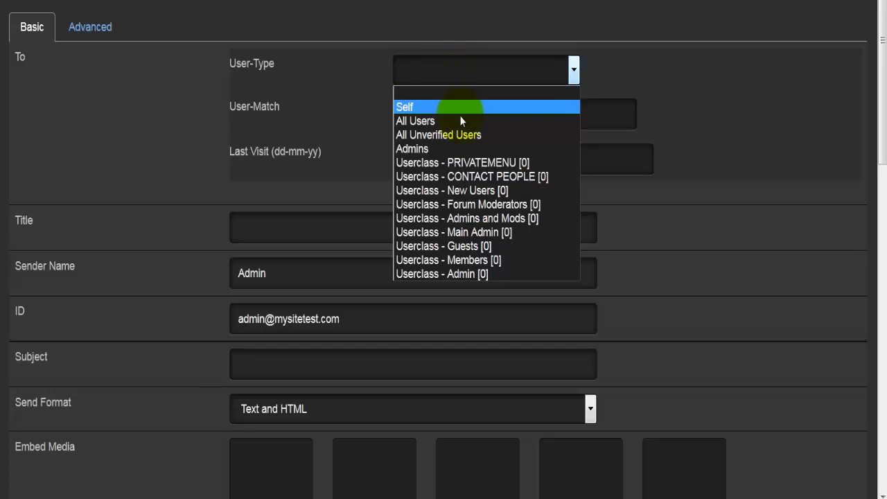
click(331, 105)
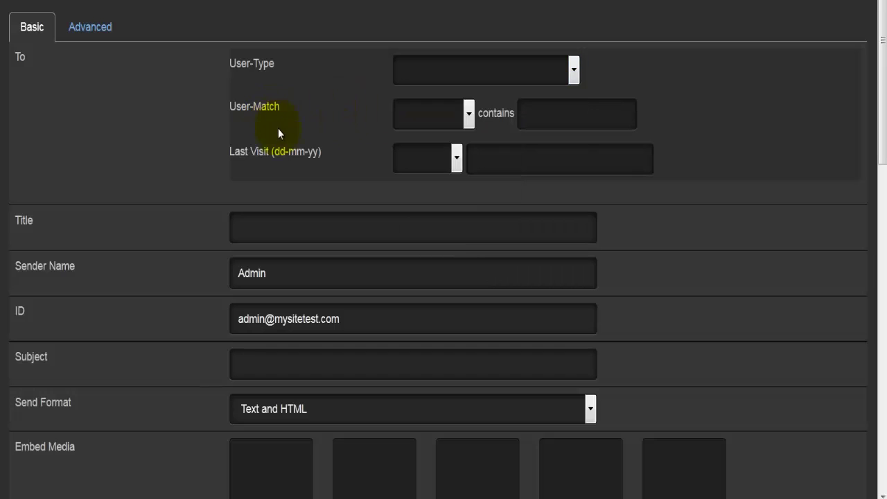
Step: Inspect the Last Visit comparison choices and its date calendar for the mailout's recipients without selecting anything
scroll(236, 157, down, 3)
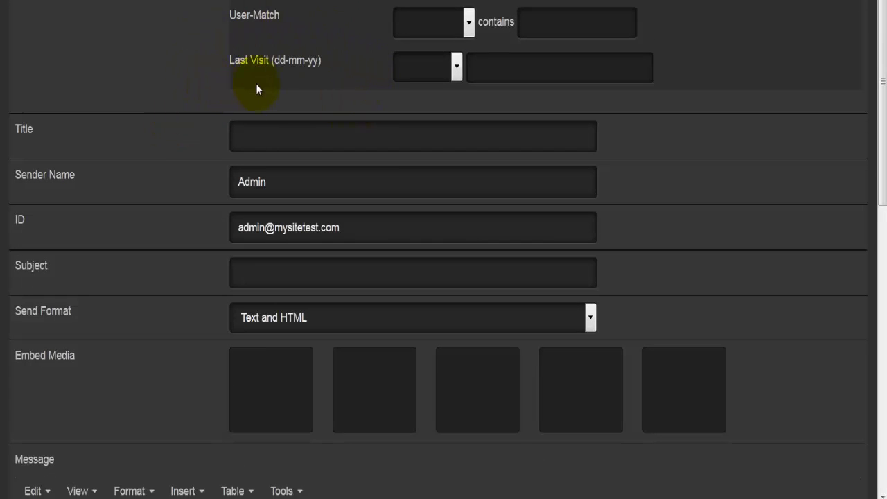
click(452, 68)
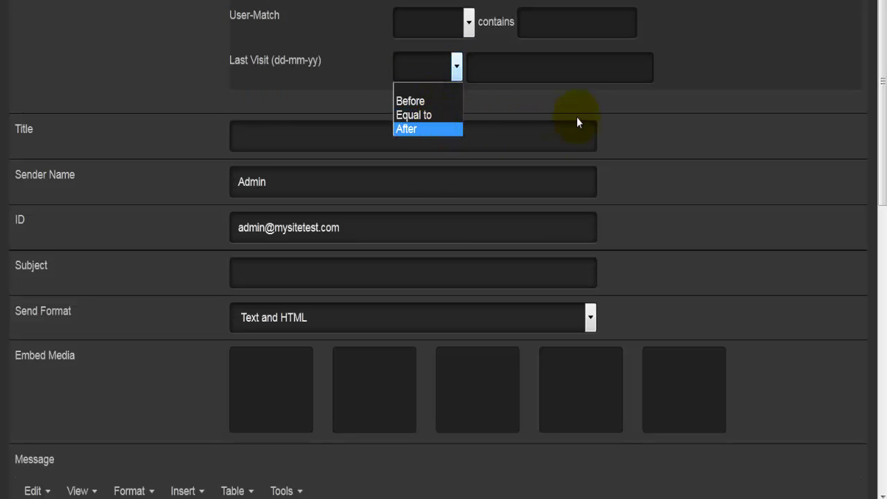
click(569, 99)
click(541, 64)
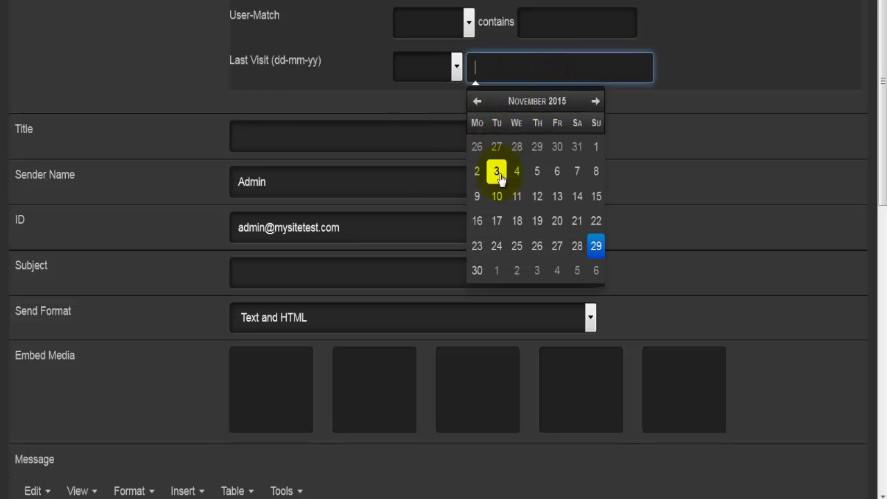
click(344, 91)
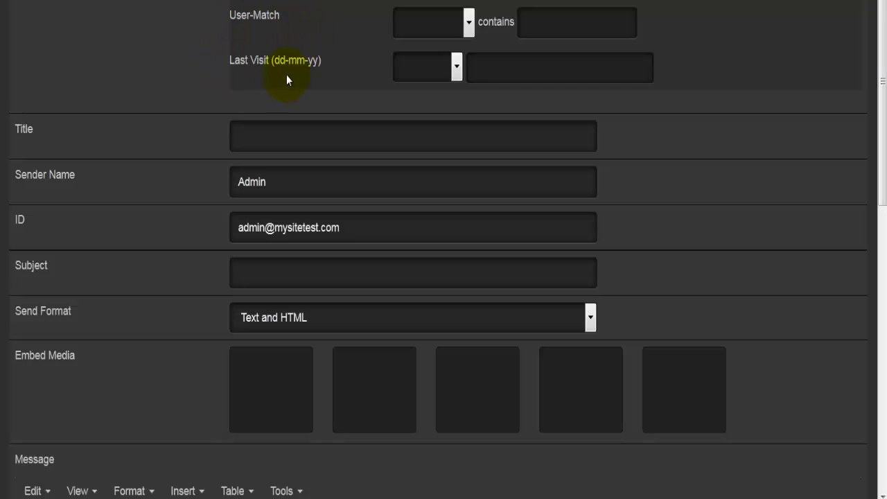
Step: Set the recipients' Last Visit condition to Before and view its date calendar without picking a date
click(401, 63)
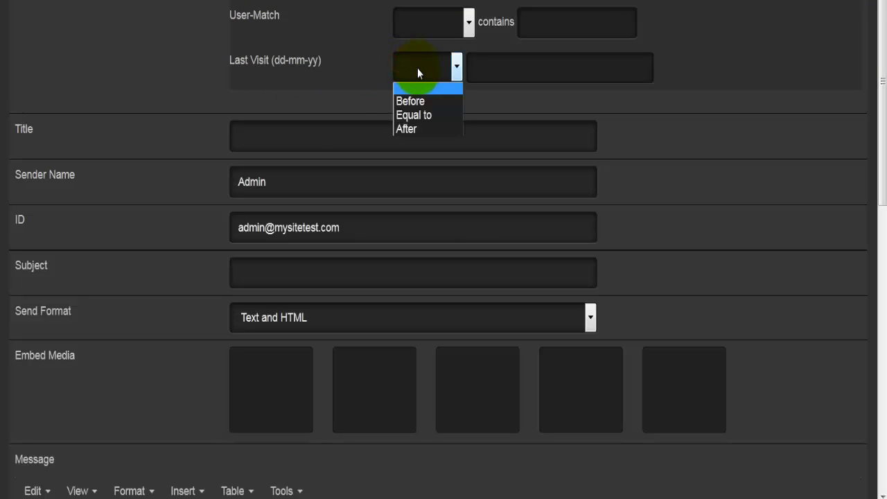
click(437, 102)
click(490, 75)
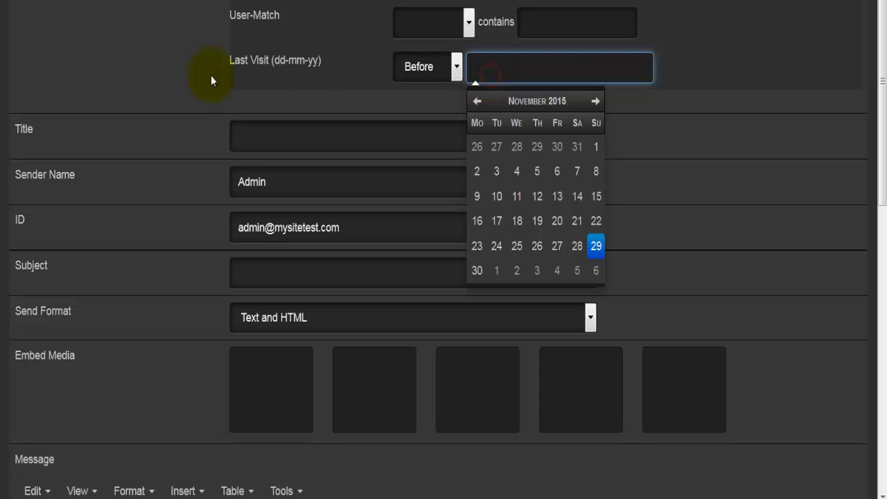
click(107, 73)
Step: Review the mailout's Title, Sender Name and ID fields without changing their contents
scroll(129, 97, down, 1)
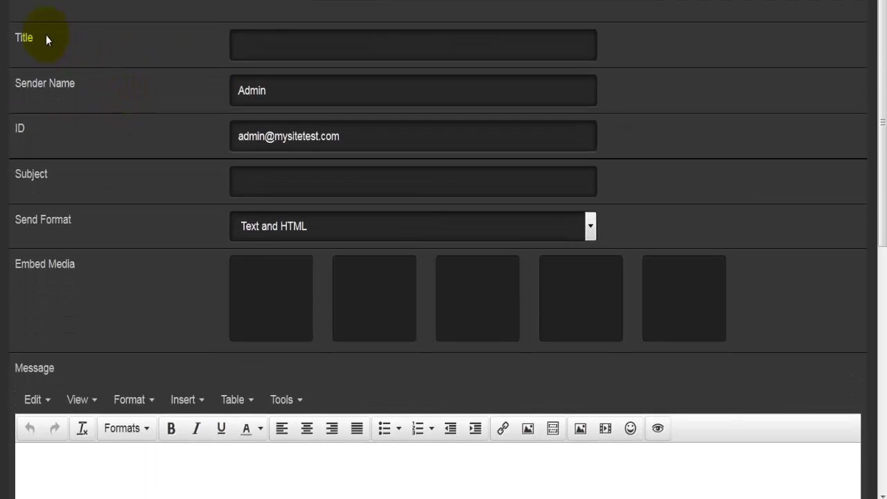
click(233, 44)
click(172, 72)
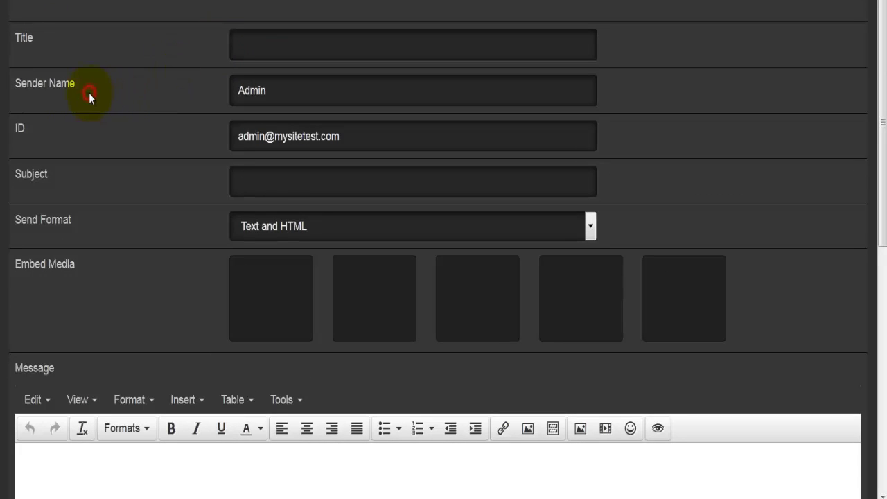
double_click(246, 90)
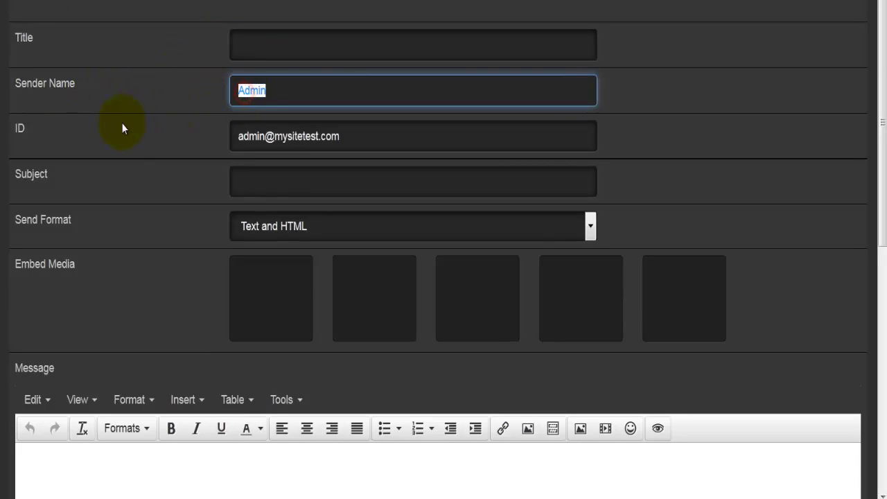
scroll(121, 123, down, 1)
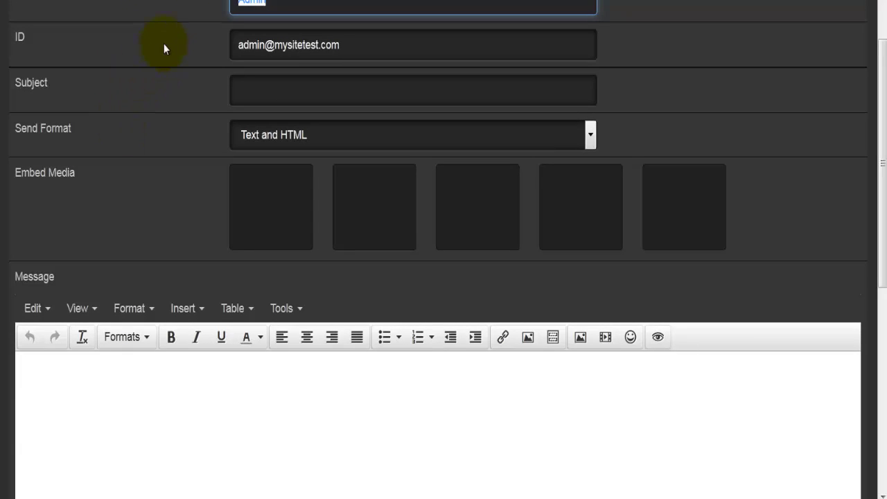
click(282, 44)
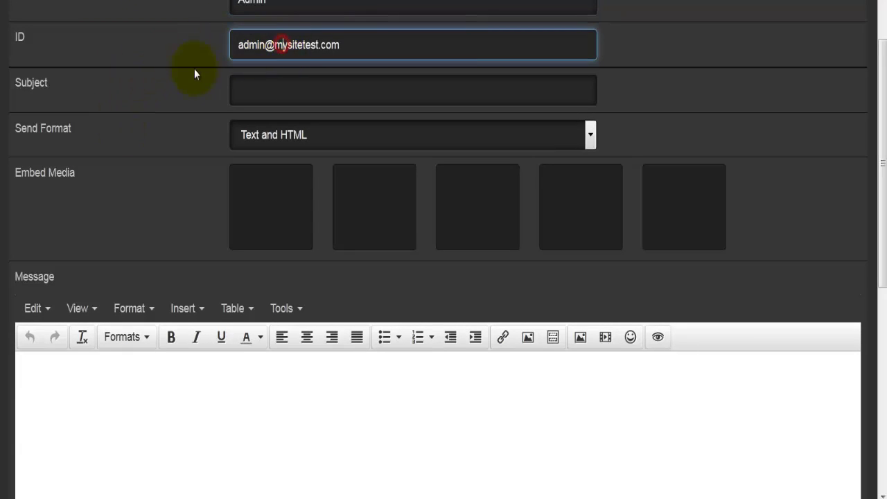
click(131, 119)
Step: Inspect the mailout's Send Format choices and Embed Media slots without changing the format
scroll(132, 119, down, 1)
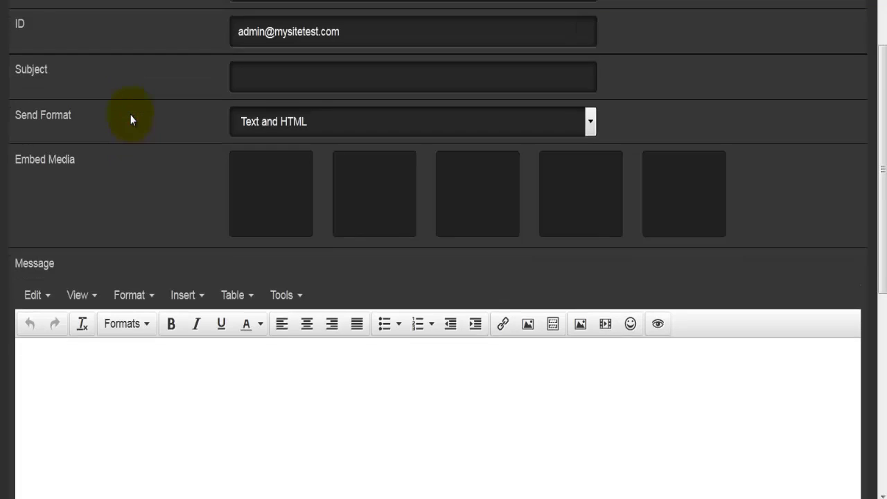
click(275, 43)
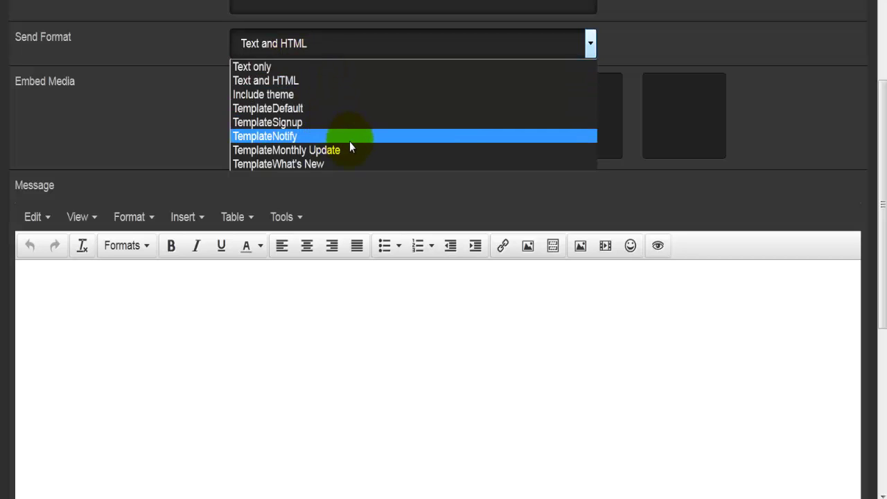
click(127, 96)
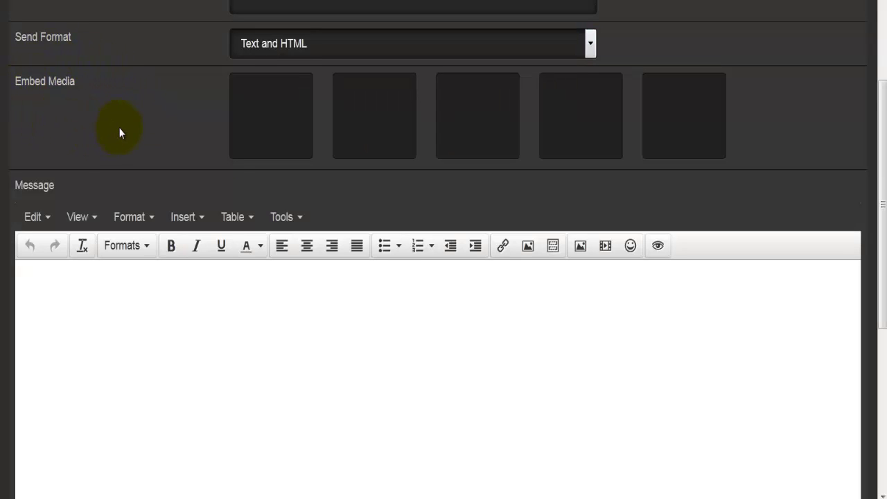
scroll(119, 132, down, 1)
scroll(119, 132, up, 2)
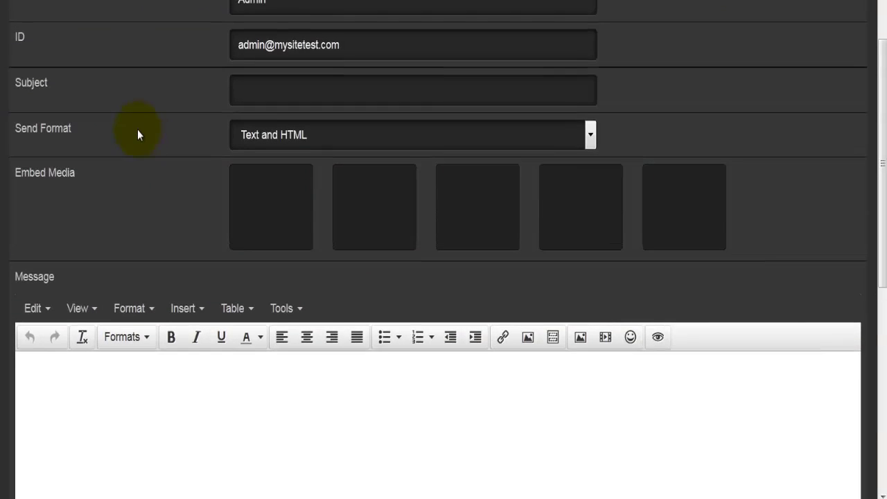
click(267, 137)
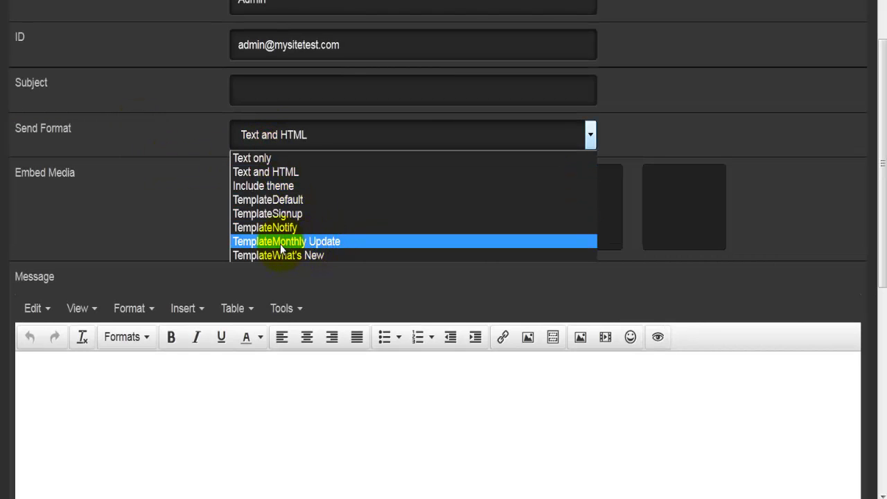
click(76, 205)
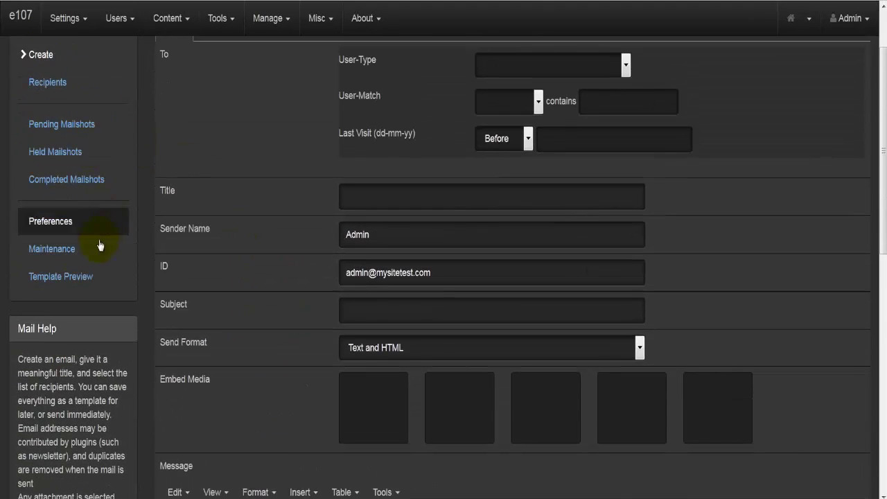
Step: Open the mailout Template Preview and examine the default and signup email templates
click(56, 284)
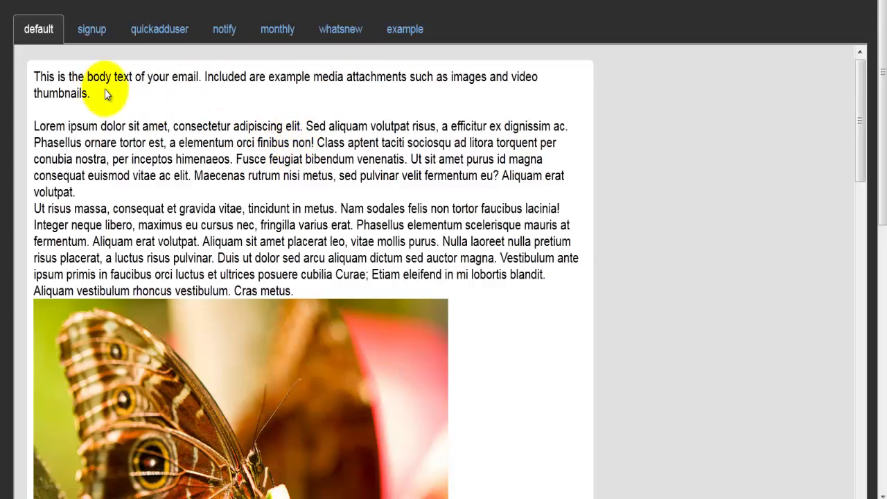
scroll(105, 104, down, 5)
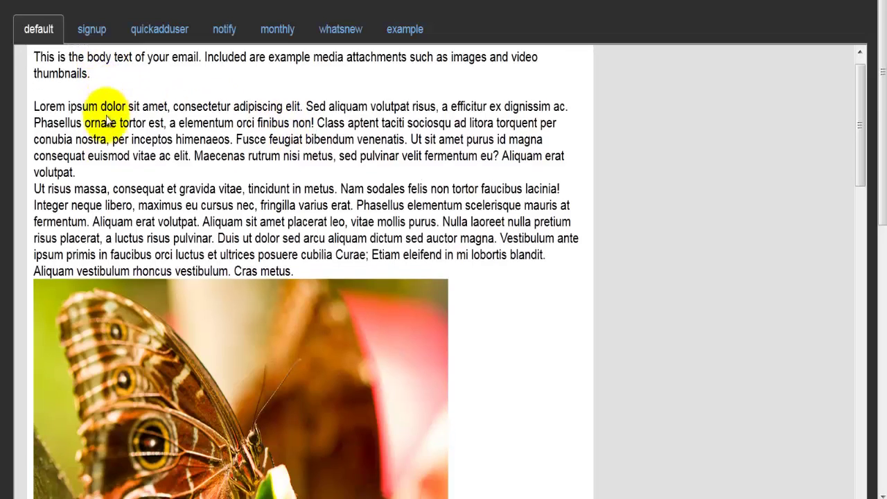
scroll(107, 122, up, 5)
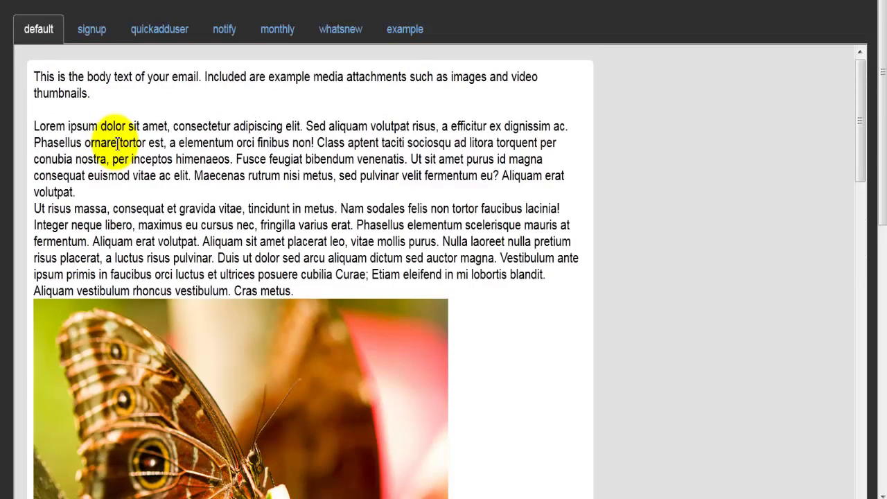
click(85, 33)
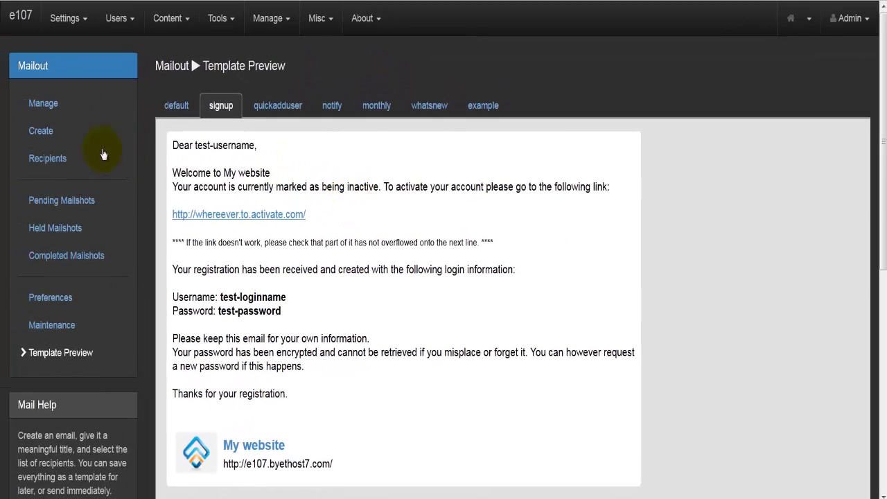
Step: Return to the mailout creation form and set its Send Format to TemplateSignup
click(59, 134)
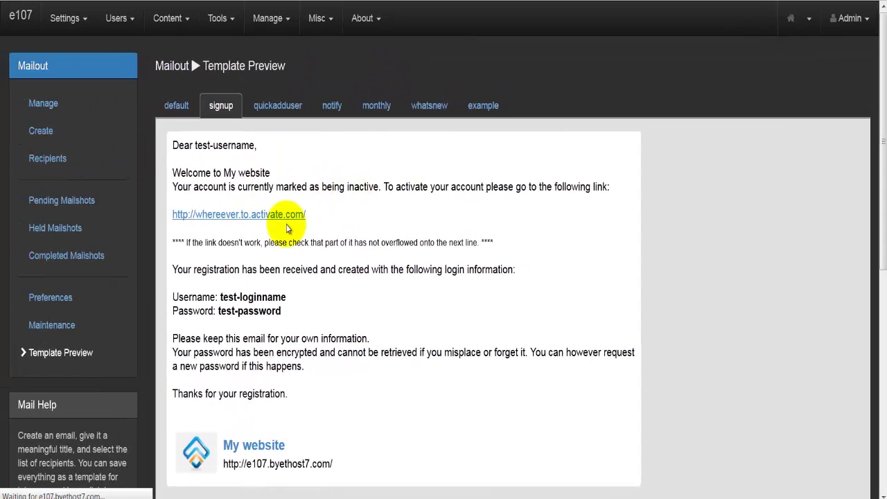
scroll(240, 319, down, 3)
scroll(235, 330, down, 3)
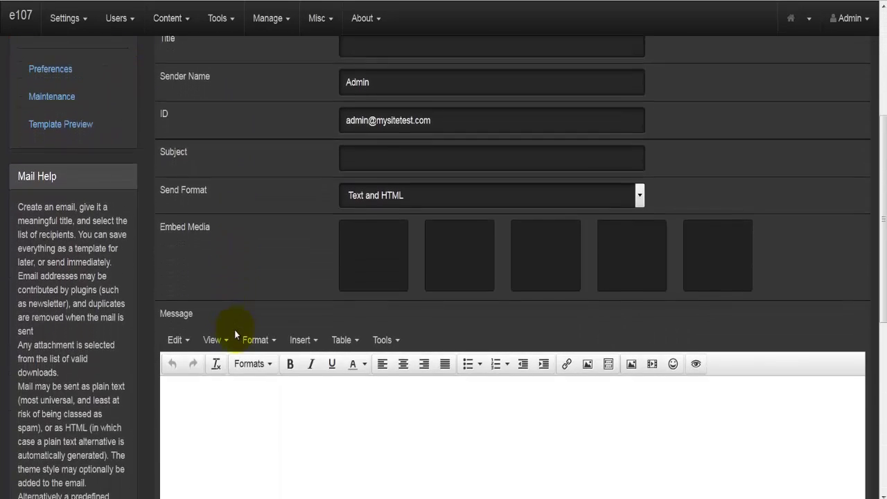
scroll(233, 339, up, 2)
click(352, 272)
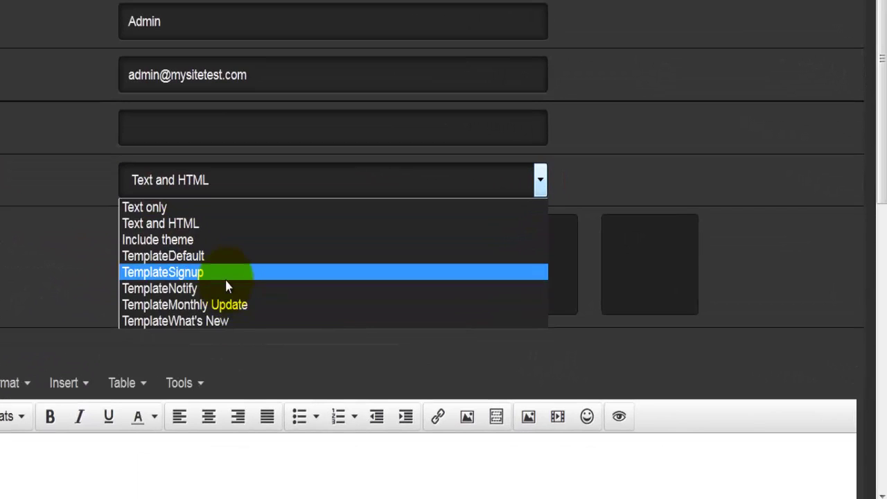
click(225, 277)
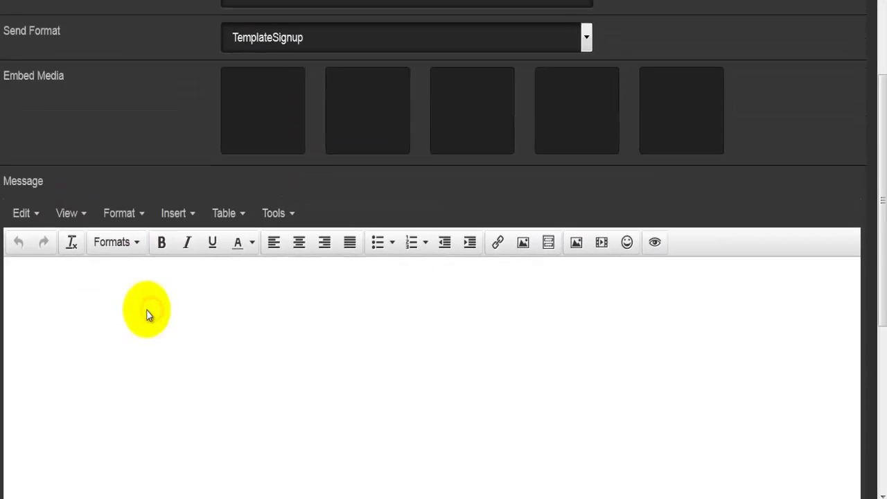
Step: Preview the quickadduser email template and reopen the mailout creation form
click(28, 495)
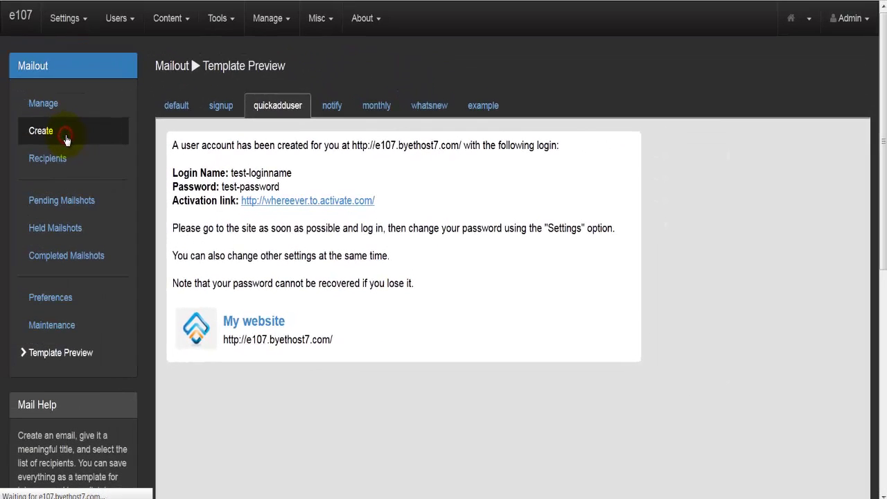
click(20, 118)
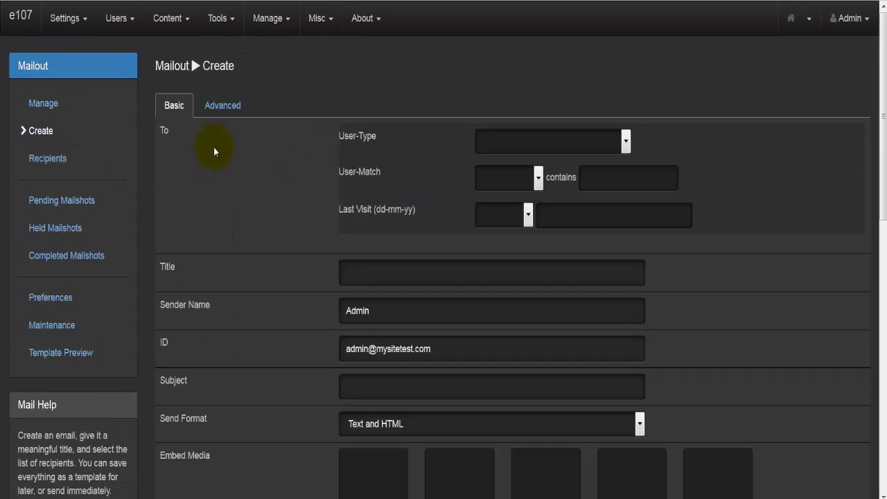
scroll(226, 247, down, 2)
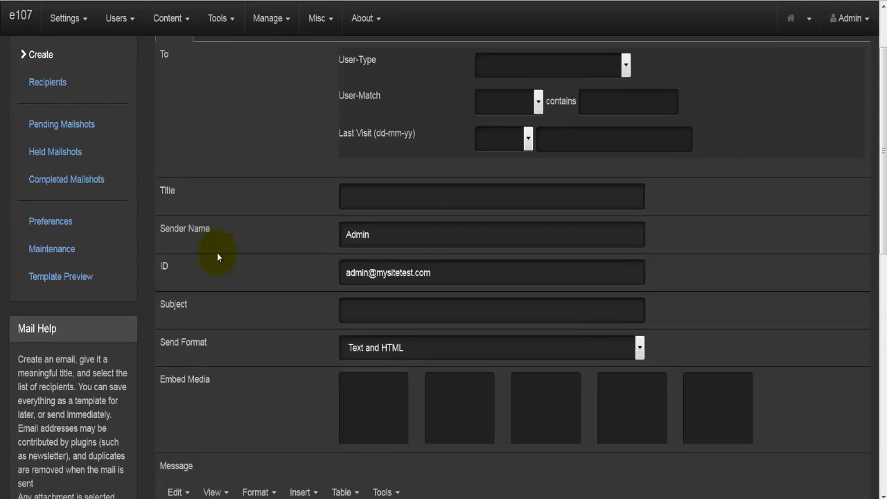
scroll(217, 257, up, 2)
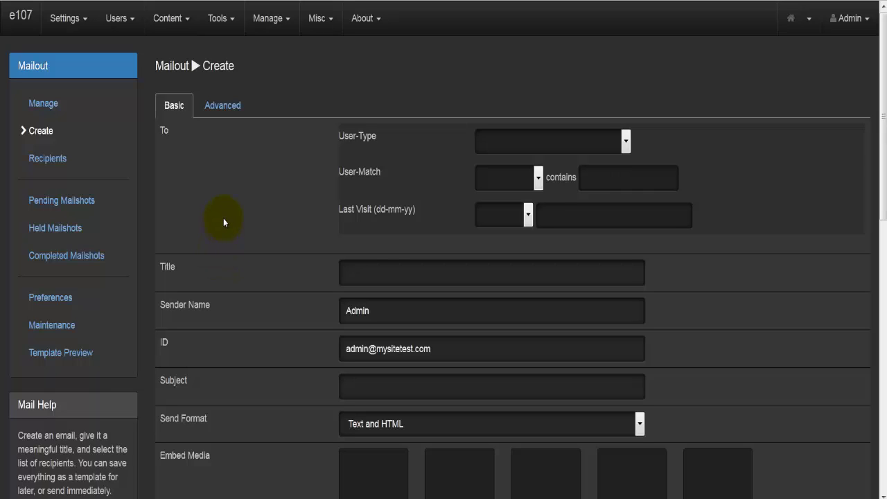
Step: Examine the mailout's Advanced settings for Copy to, Blind copy to and Mailout Status without changing them
click(217, 105)
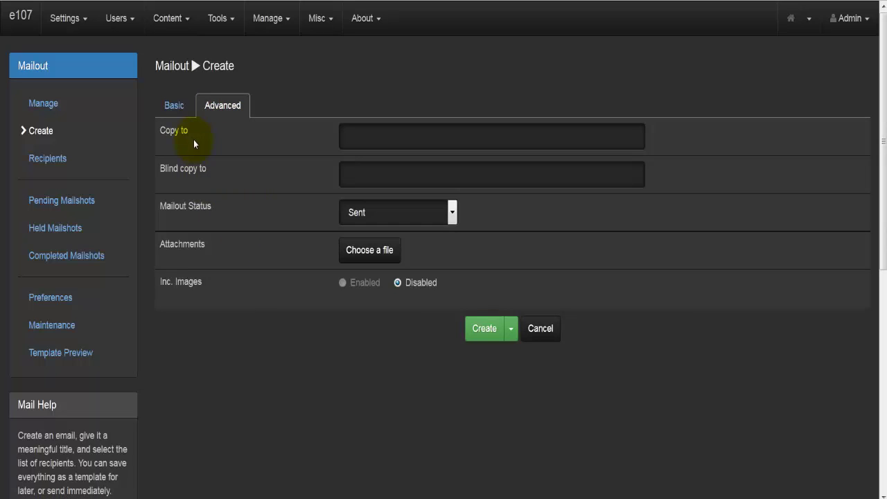
click(346, 142)
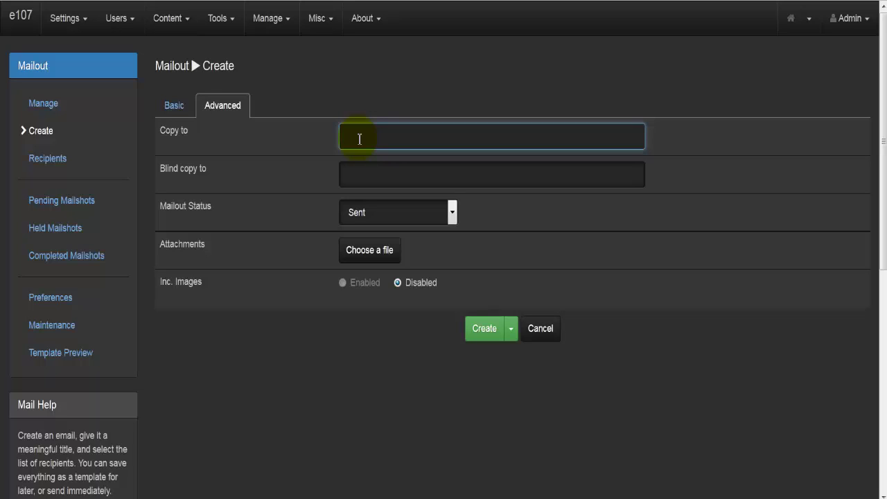
click(184, 173)
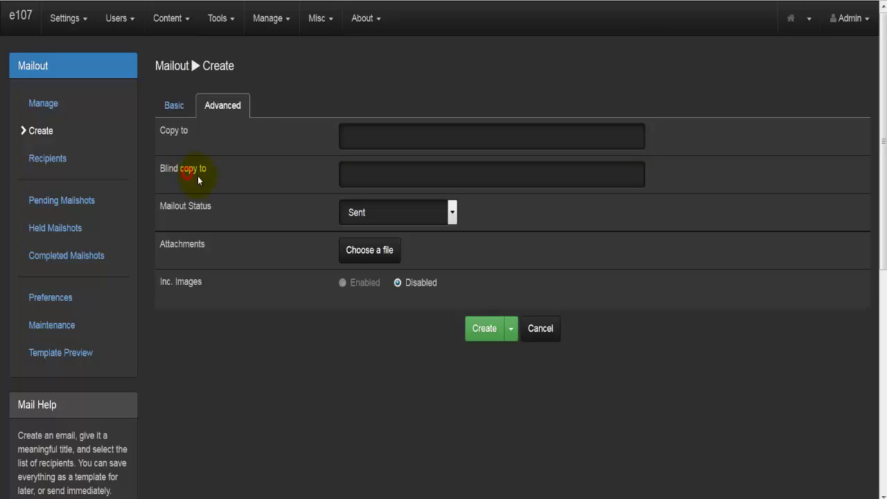
click(350, 179)
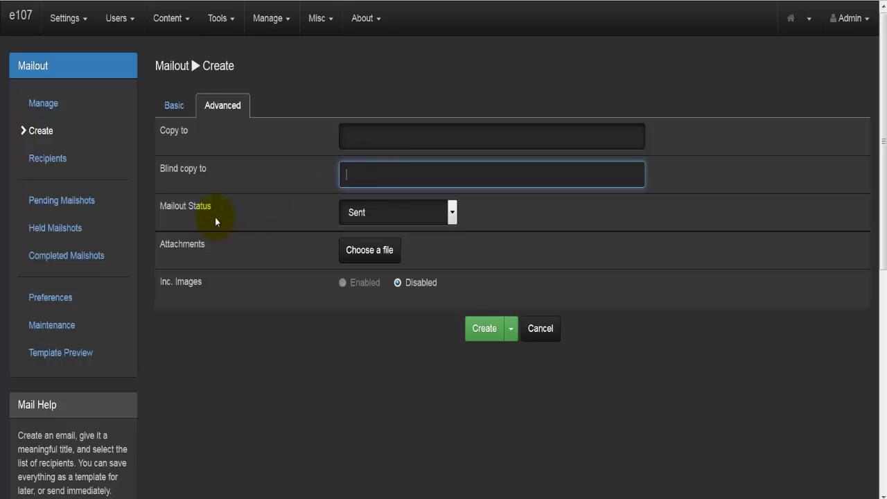
click(380, 221)
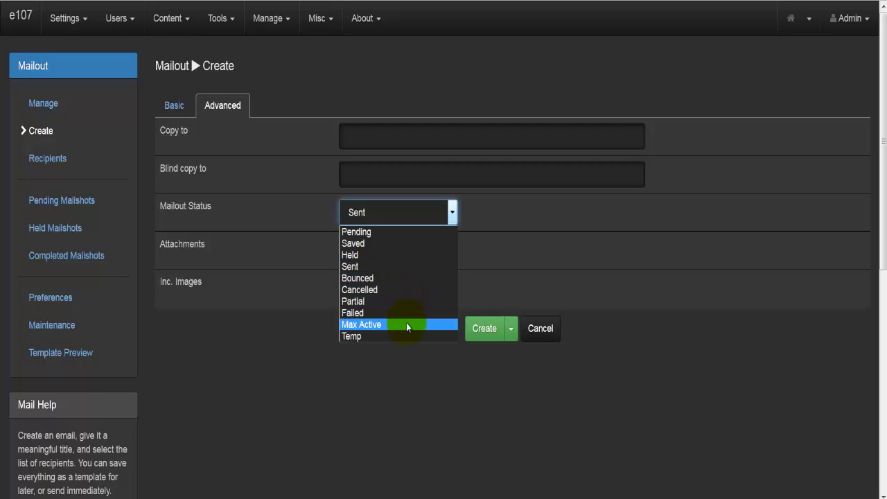
click(352, 400)
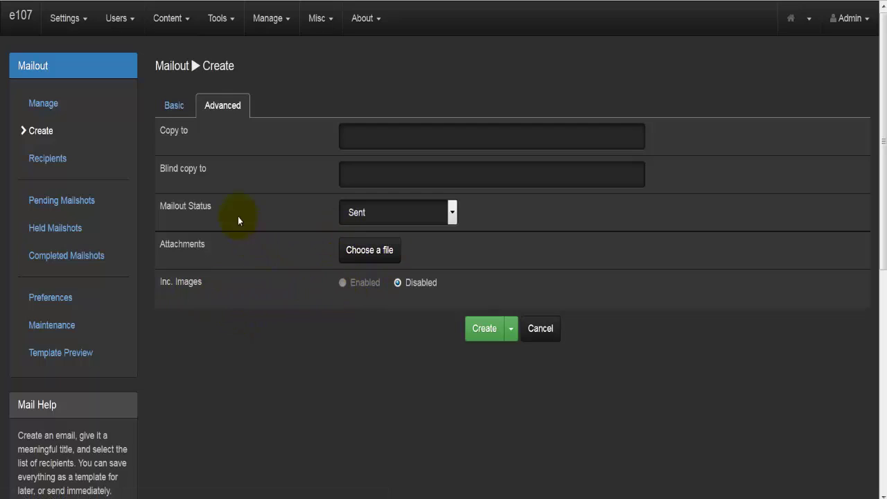
Step: View the mailout Recipients list and the Pending, Held and Completed Mailshots lists in turn
click(55, 165)
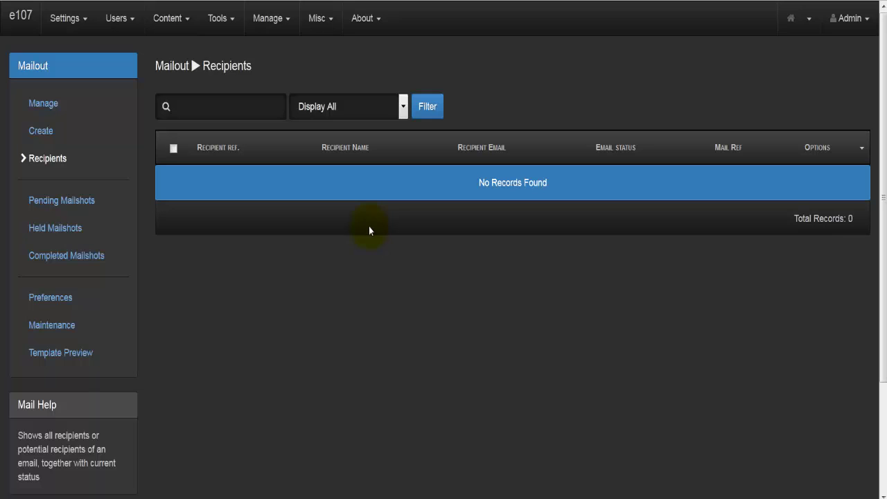
click(214, 196)
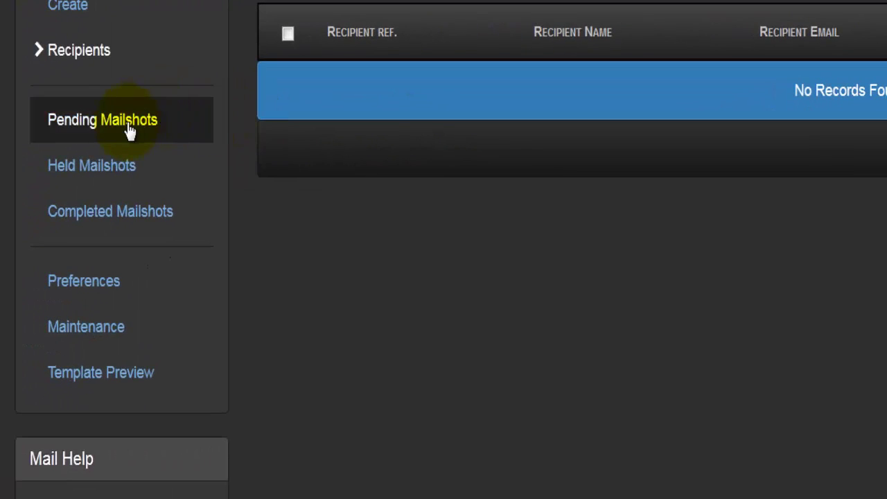
click(129, 132)
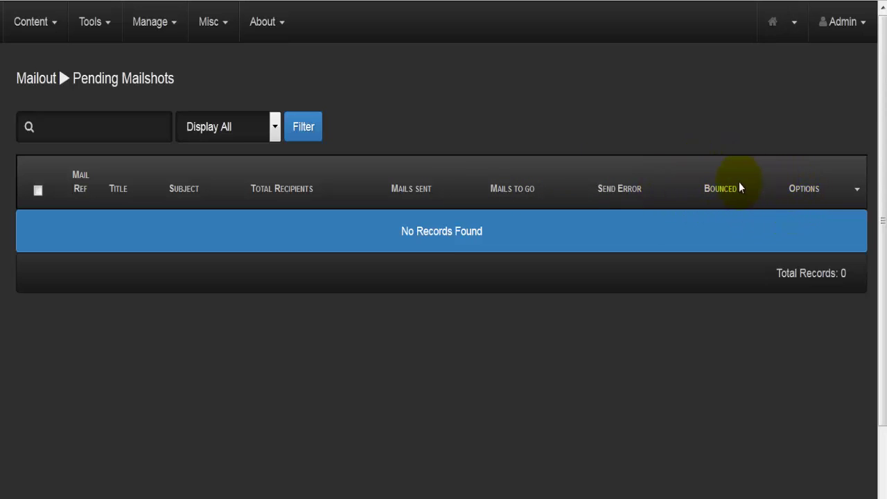
click(717, 194)
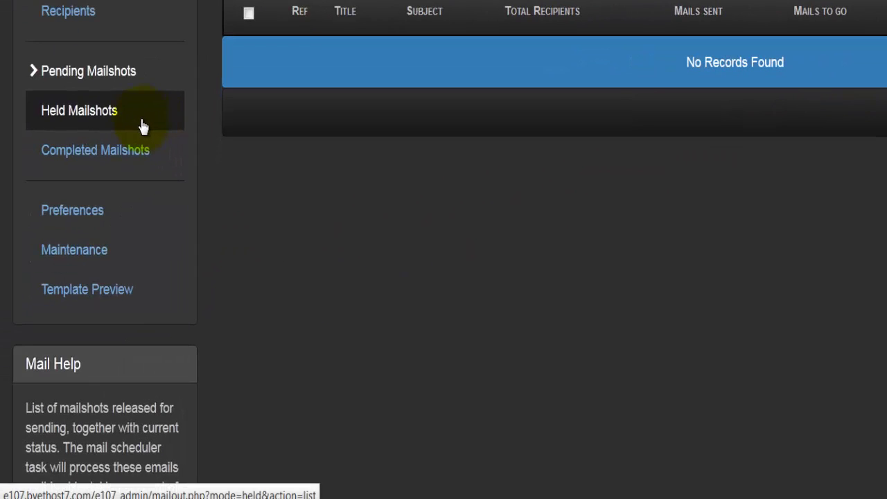
click(136, 120)
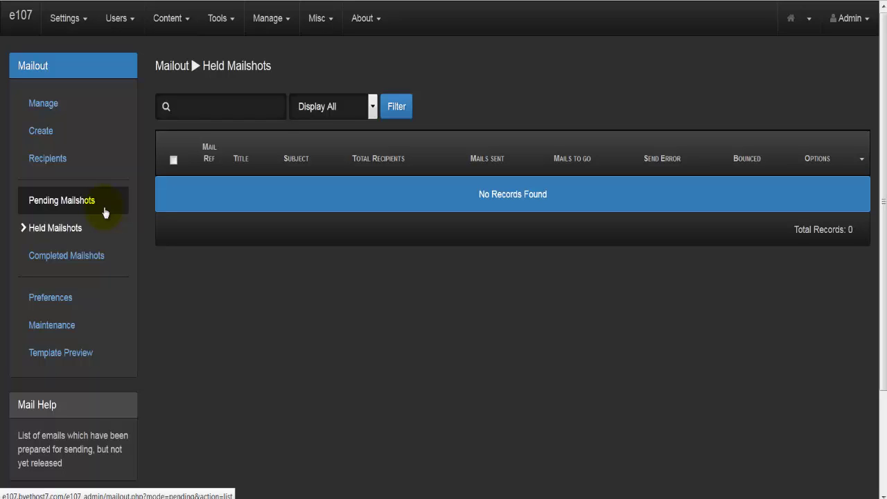
click(108, 255)
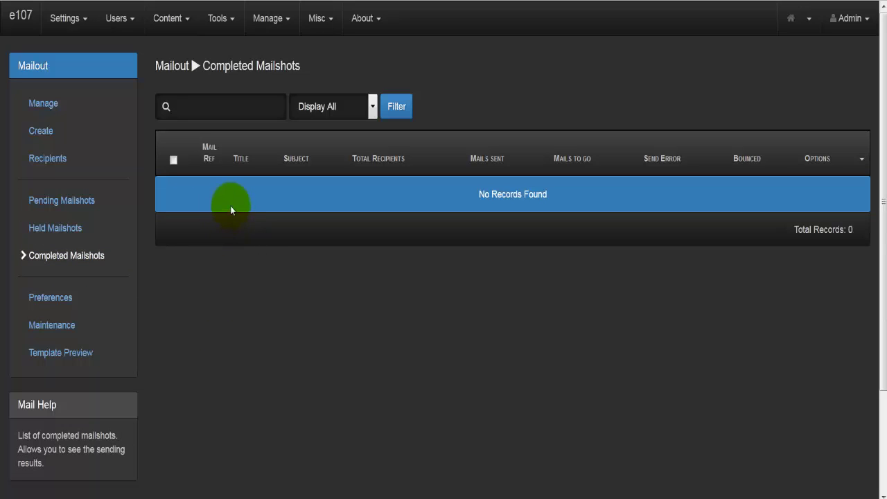
Step: Open the mailout Preferences and examine the format options for the test email and the email address sources
click(70, 298)
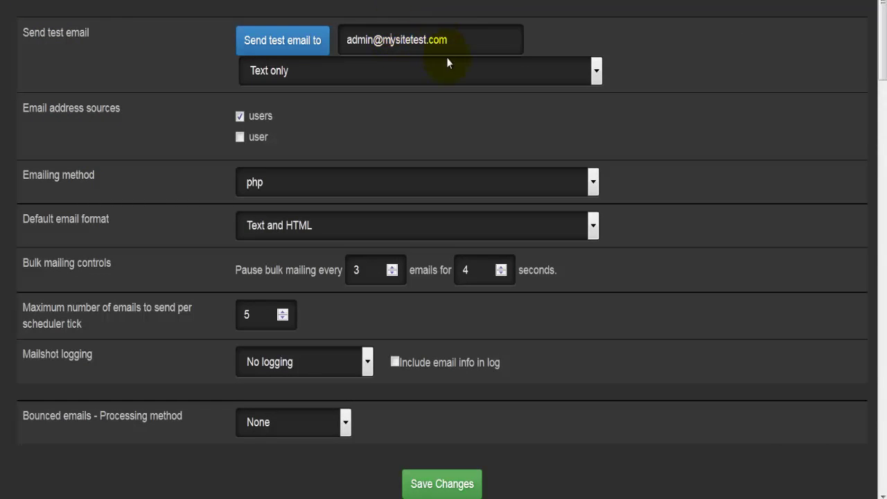
click(364, 70)
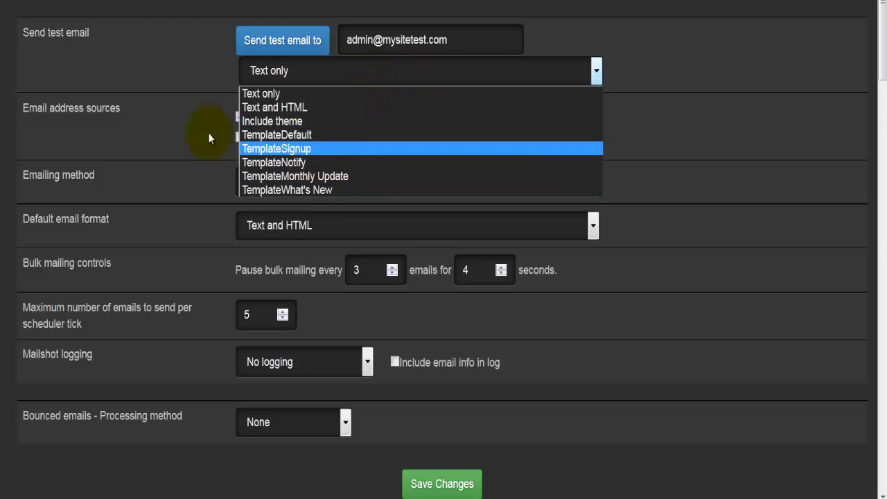
click(140, 130)
scroll(176, 170, down, 2)
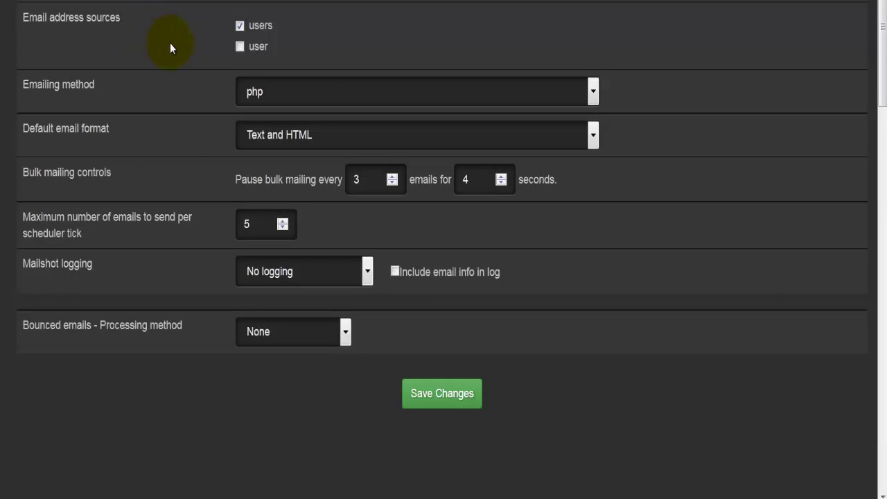
scroll(156, 101, up, 2)
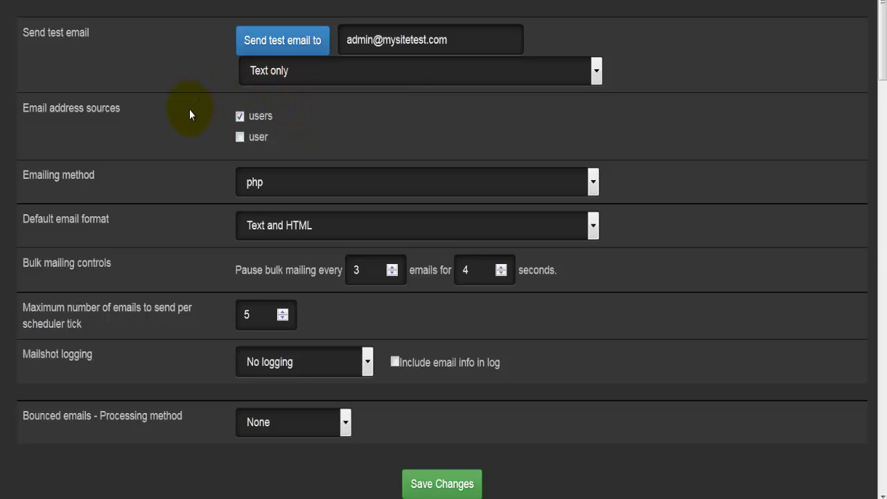
Step: Try out the users and user options of Email address sources, ending with only users enabled
click(240, 137)
click(240, 117)
click(240, 136)
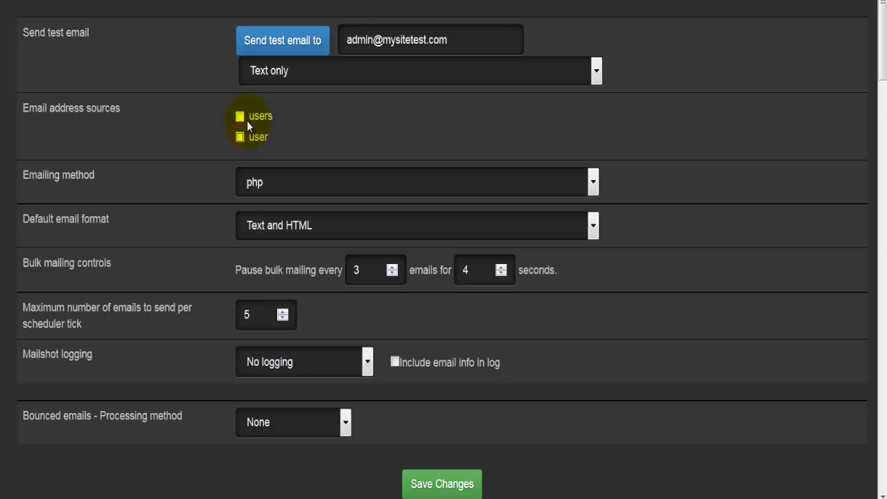
click(240, 117)
click(240, 136)
click(240, 117)
click(240, 136)
click(239, 117)
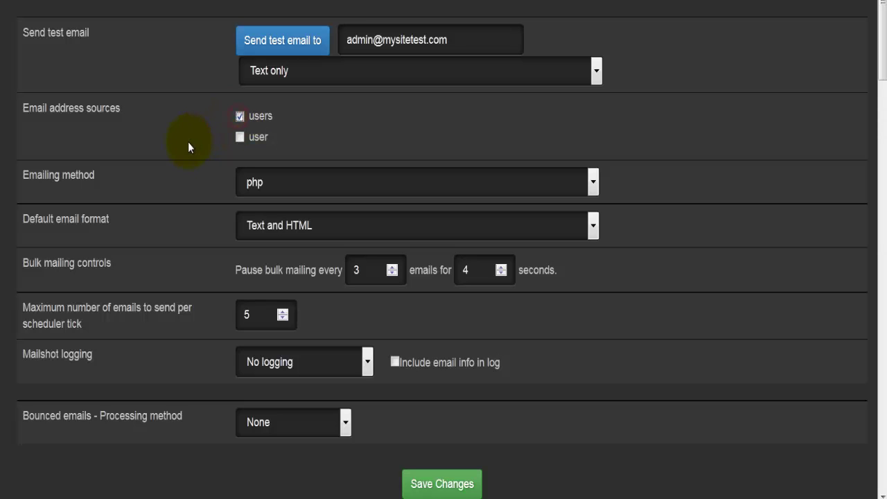
Step: Examine the available options for Emailing method and Default email format without changing them
scroll(188, 142, down, 2)
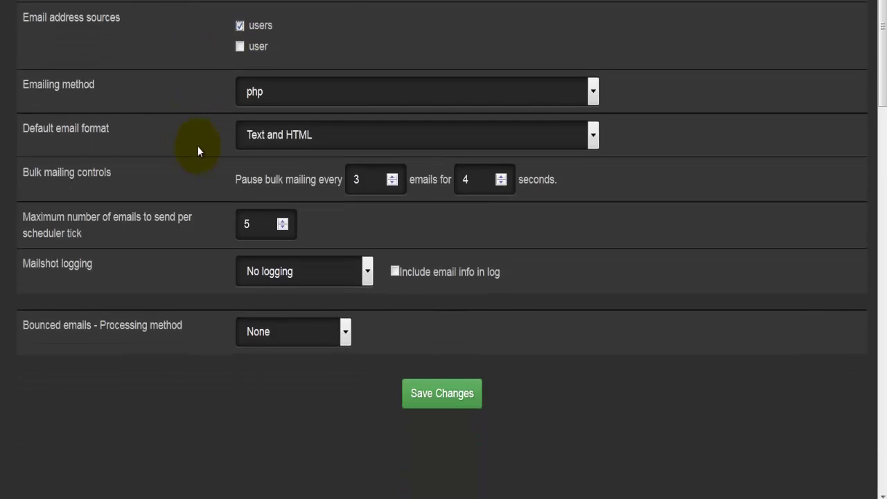
click(303, 97)
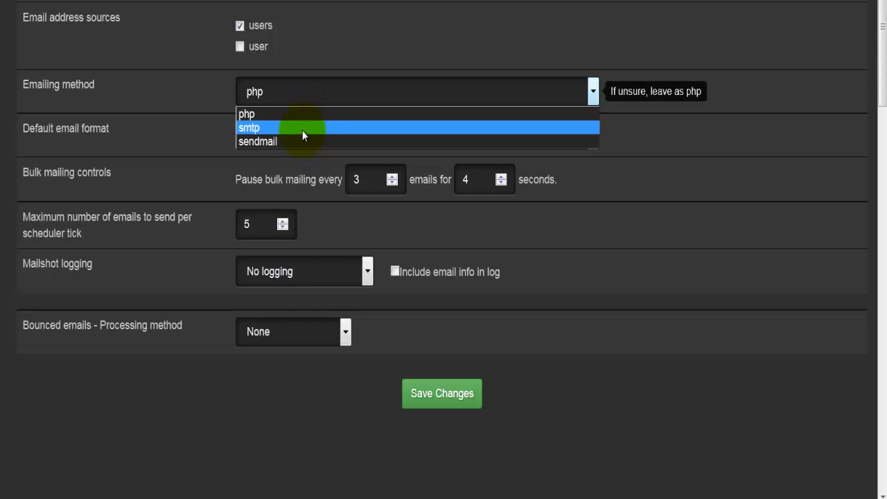
click(172, 118)
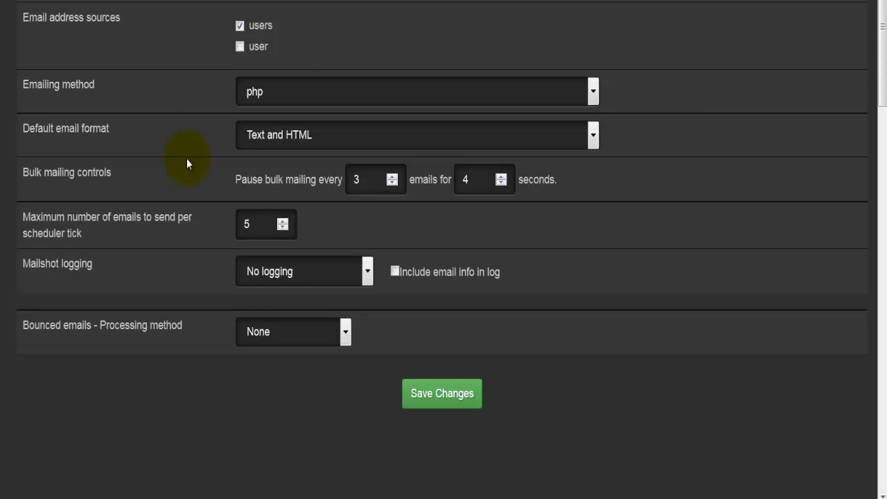
scroll(187, 159, down, 2)
click(293, 46)
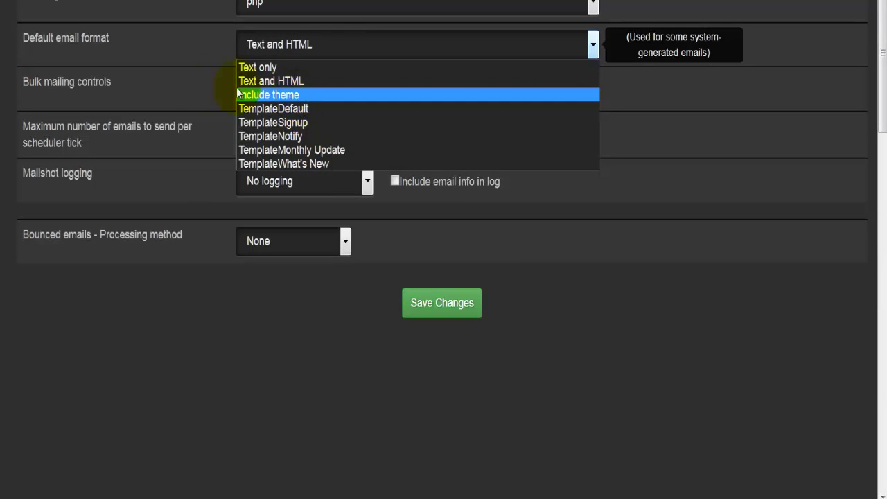
click(168, 80)
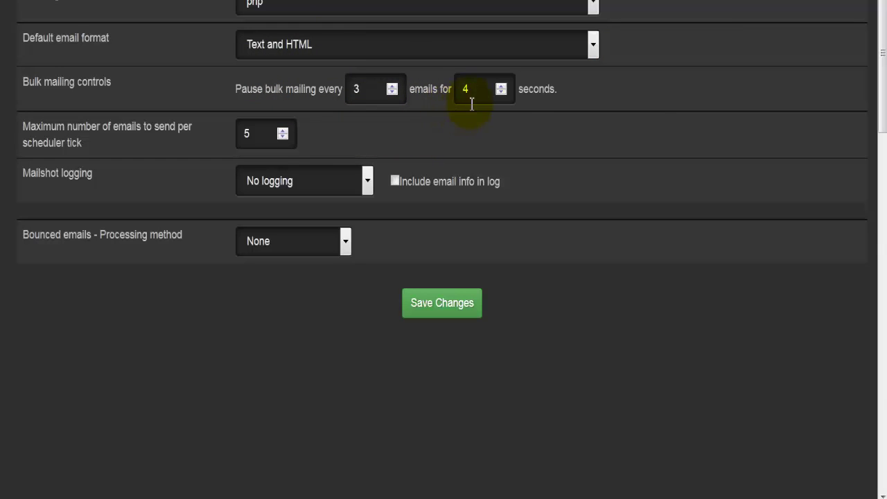
Step: Try a maximum of 4 emails per scheduler tick and restore it to 5
click(584, 171)
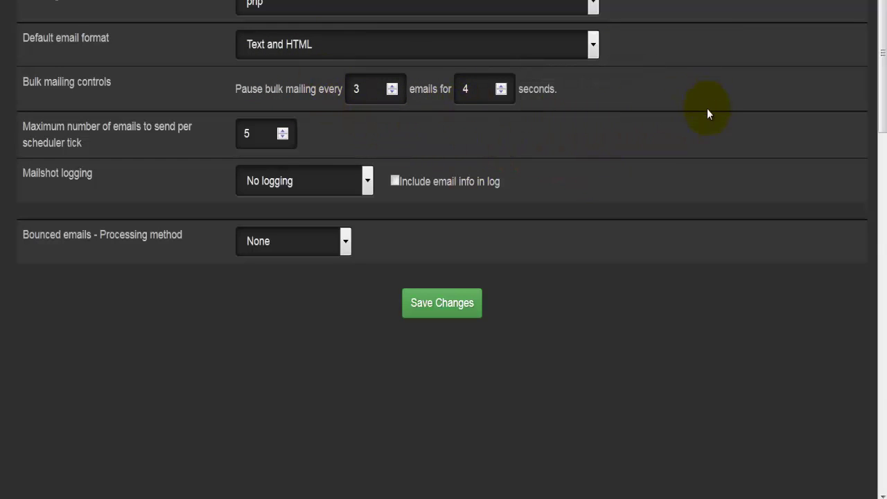
click(500, 160)
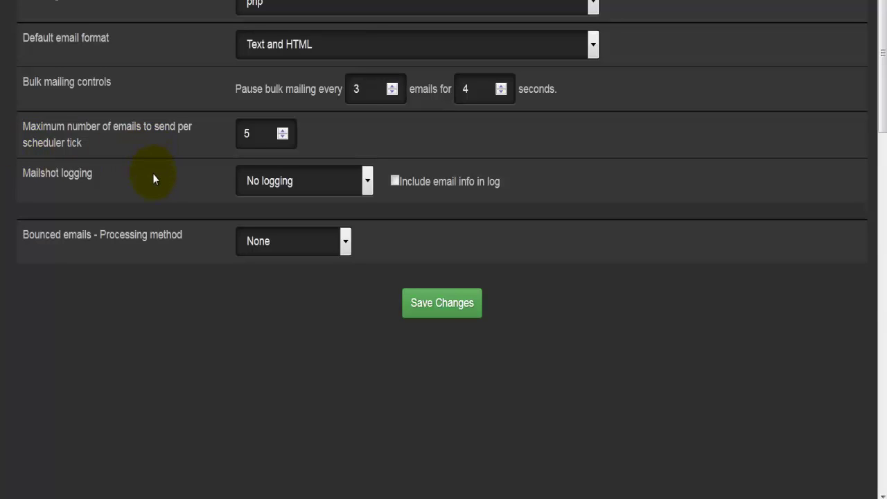
scroll(152, 179, down, 2)
click(283, 46)
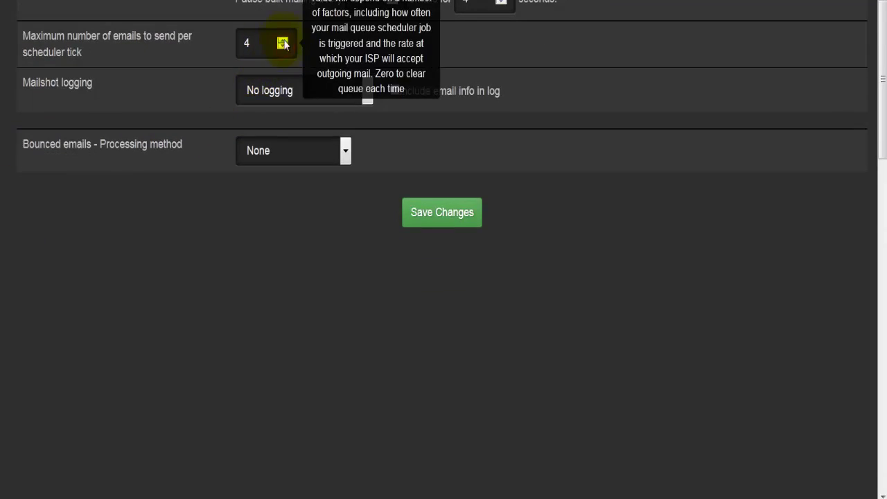
click(282, 41)
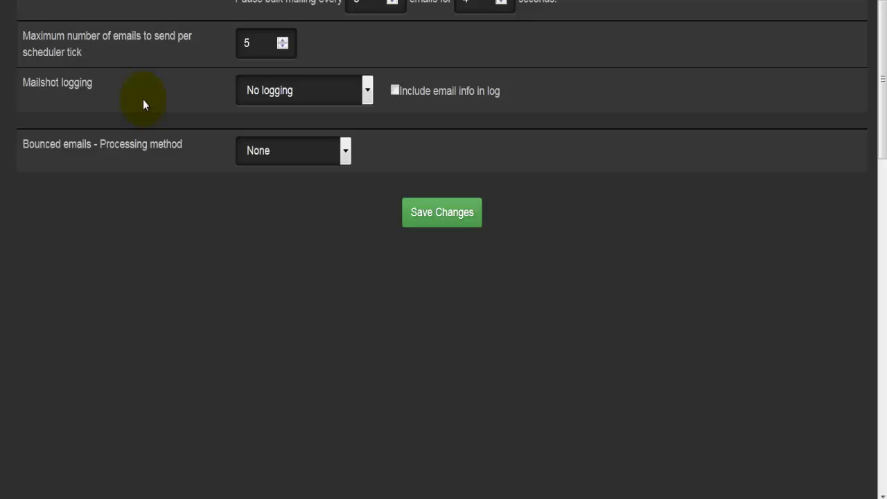
Step: Examine the Mailshot logging options and switch Include email info in log on and off again
click(306, 94)
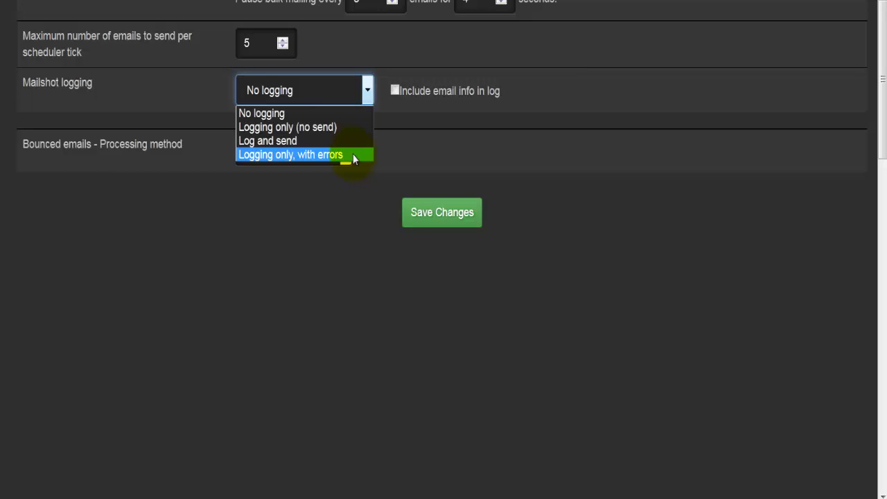
click(410, 147)
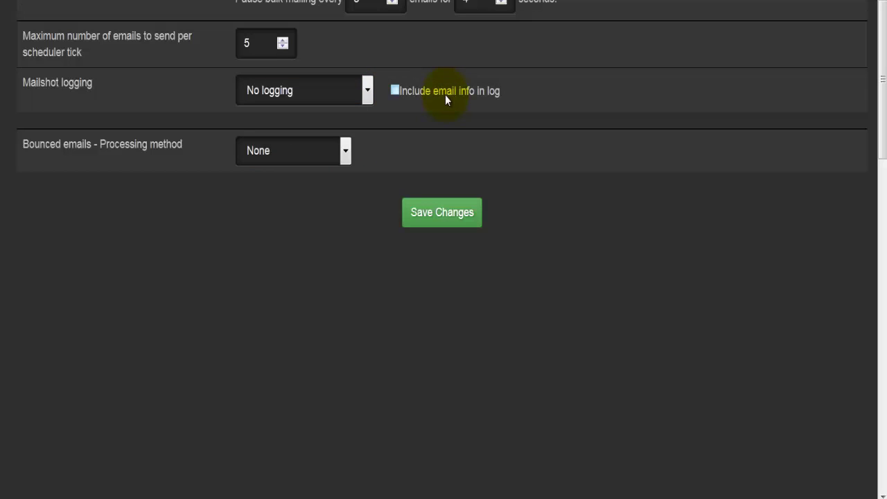
click(396, 127)
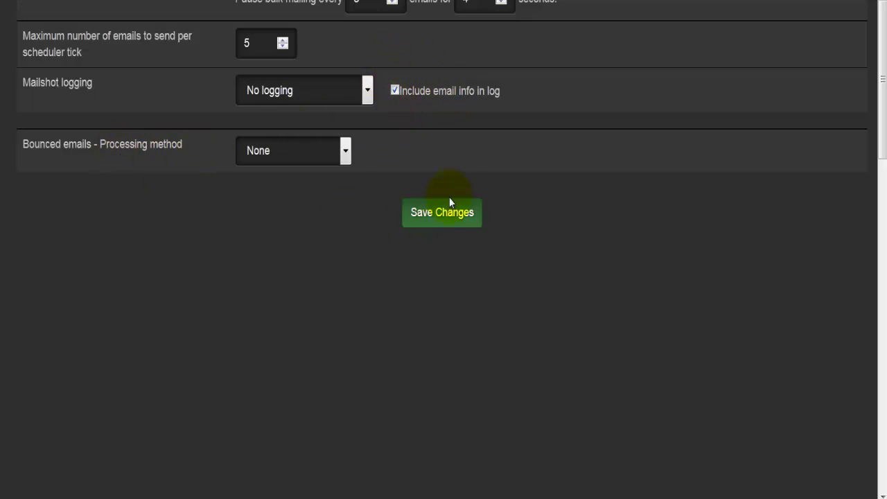
click(395, 90)
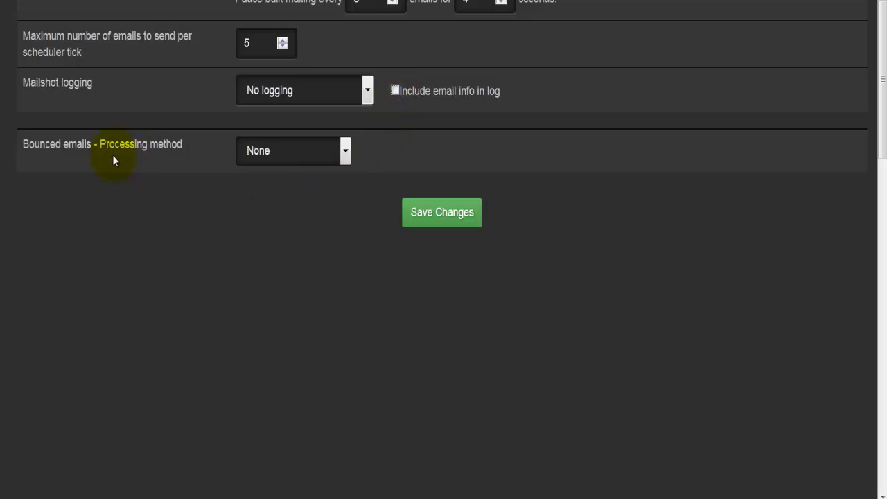
Step: Switch the bounced emails processing method to Auto-process script and to Mail account to examine each method's fields
click(264, 154)
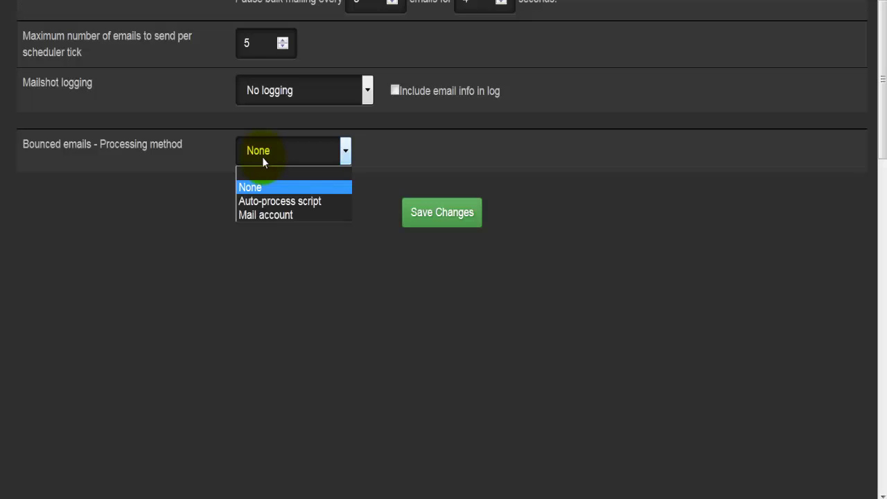
click(333, 201)
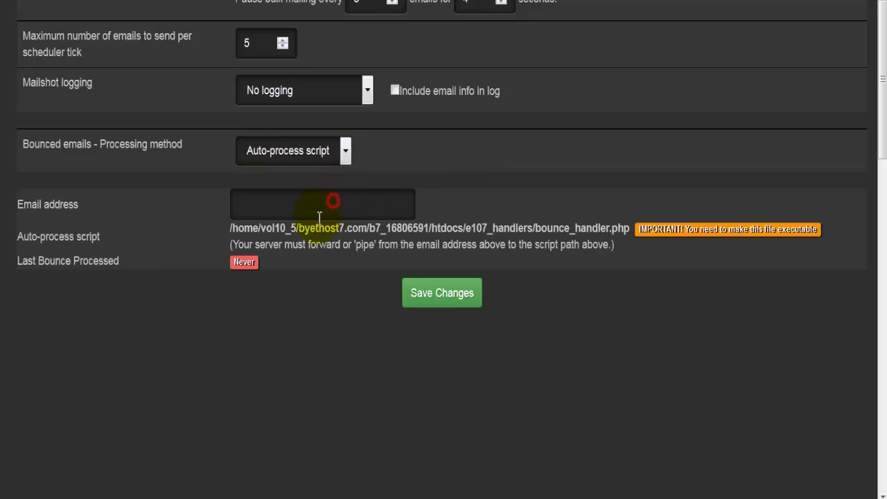
click(255, 207)
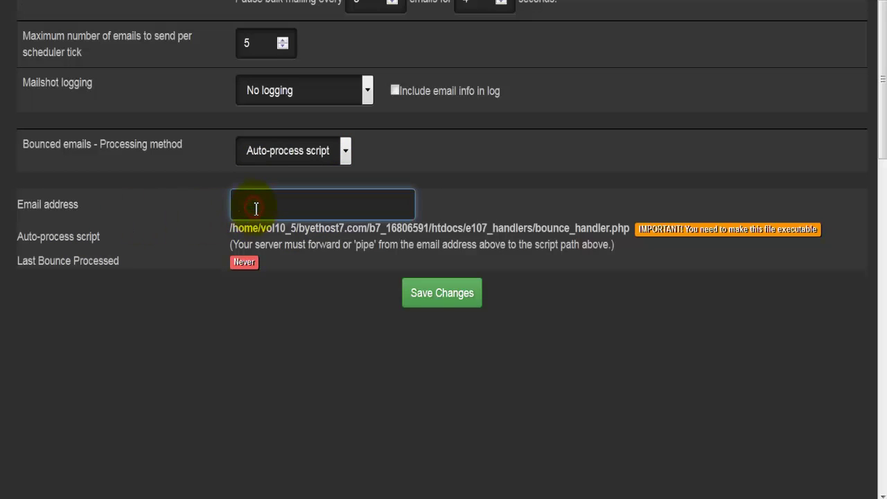
click(293, 150)
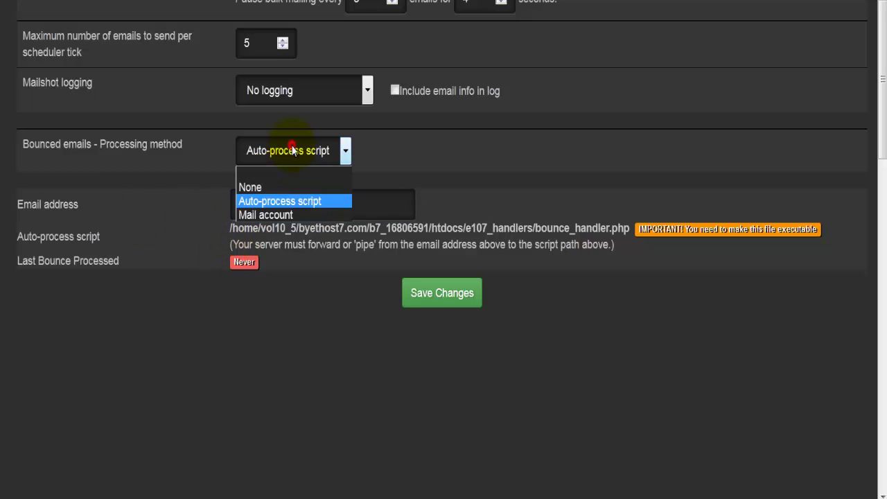
click(296, 214)
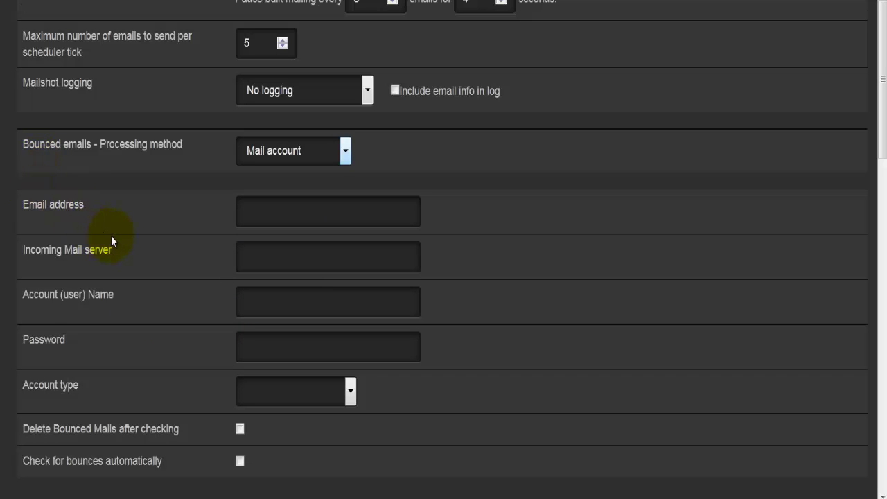
click(272, 219)
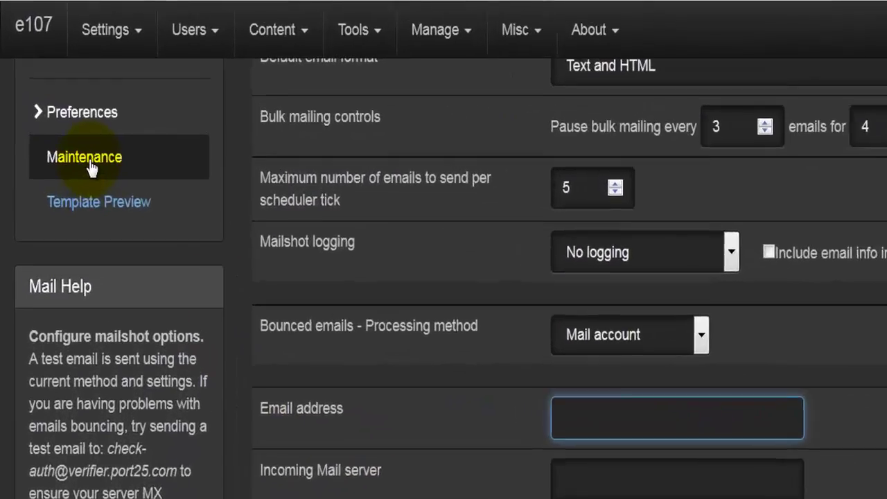
Step: View the mailout Maintenance page and read through the default email template in Template Preview
click(55, 136)
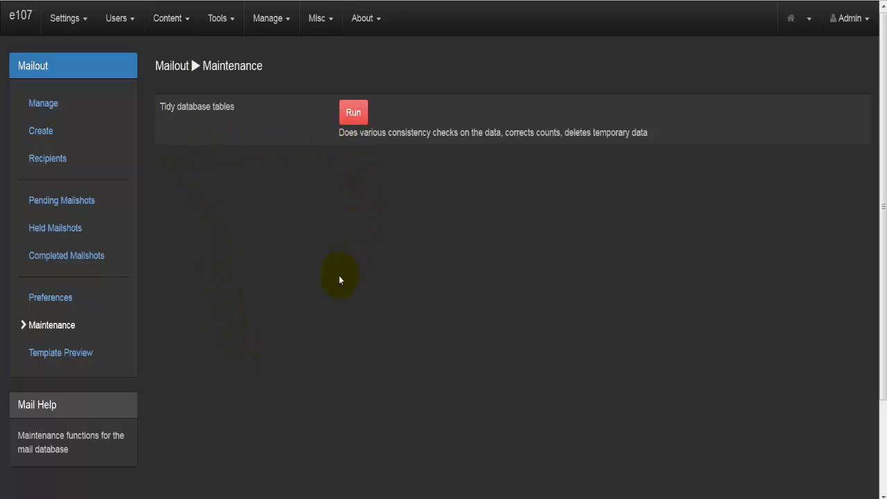
click(78, 355)
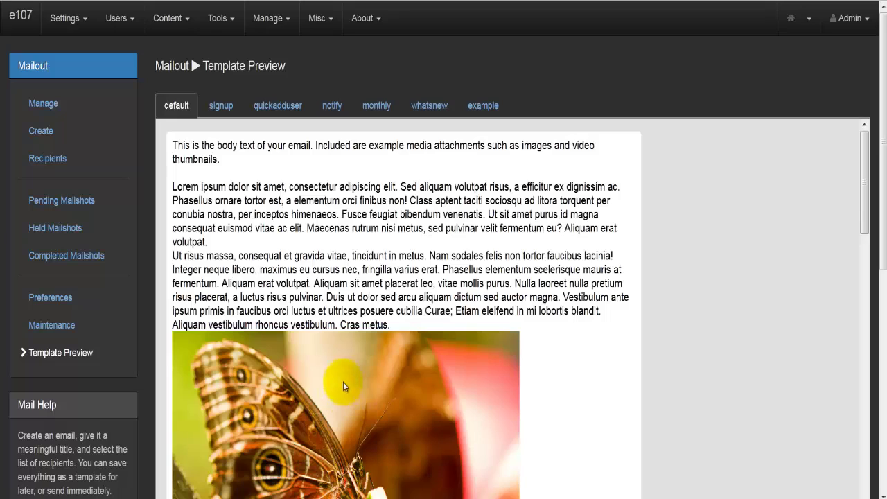
scroll(303, 341, down, 4)
scroll(451, 393, down, 15)
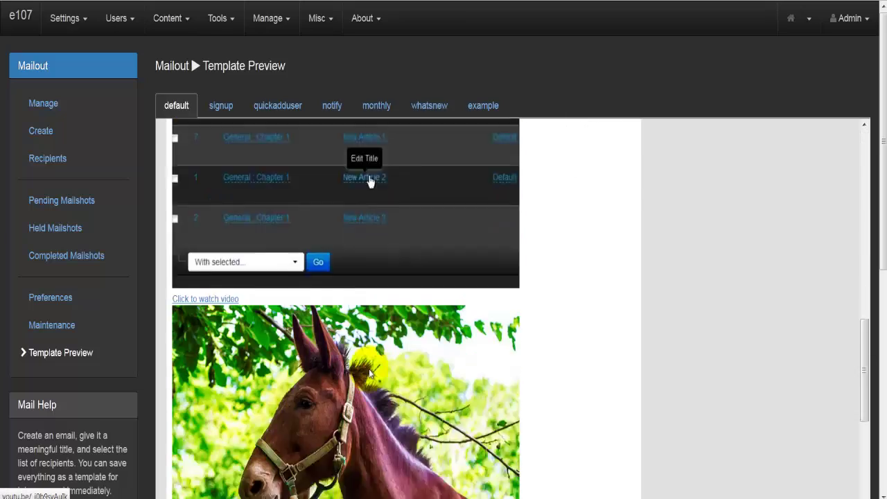
scroll(452, 391, up, 19)
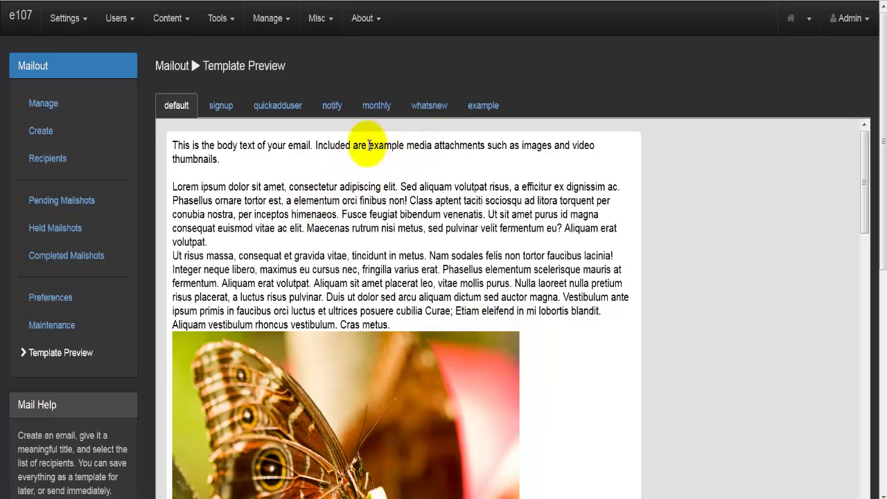
Step: Preview the quickadduser and signup email templates
click(298, 114)
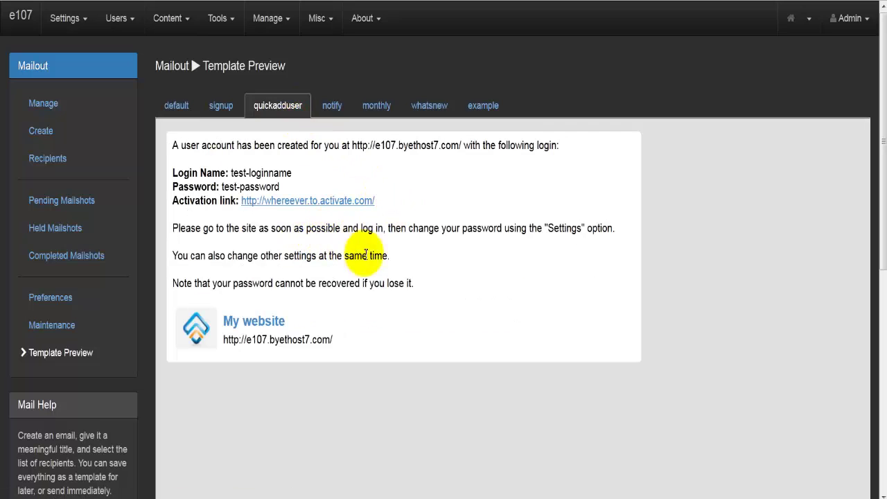
click(221, 106)
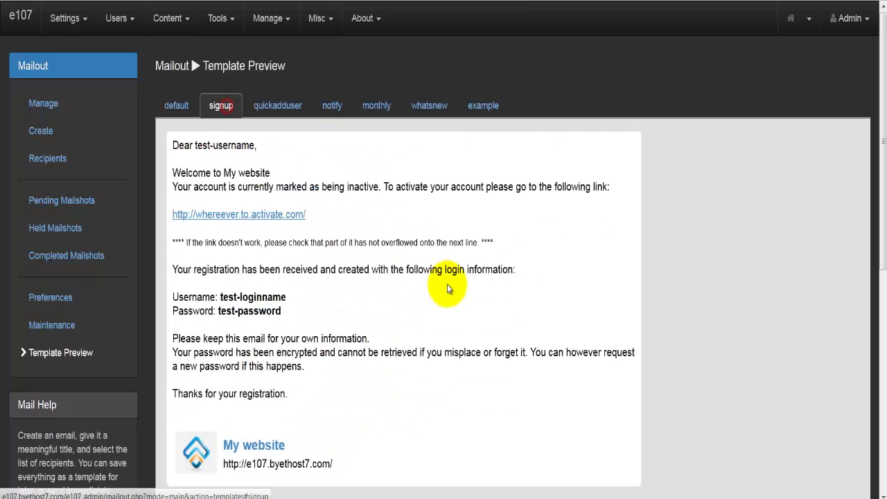
scroll(289, 263, down, 3)
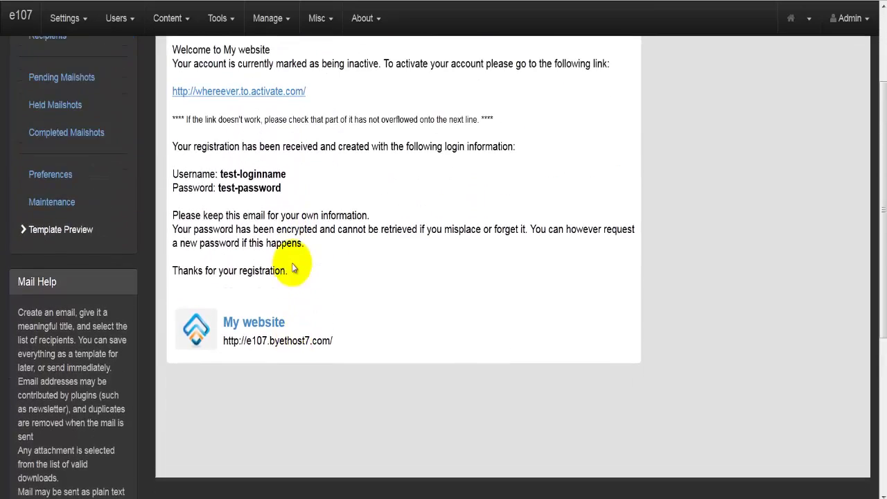
scroll(292, 269, up, 3)
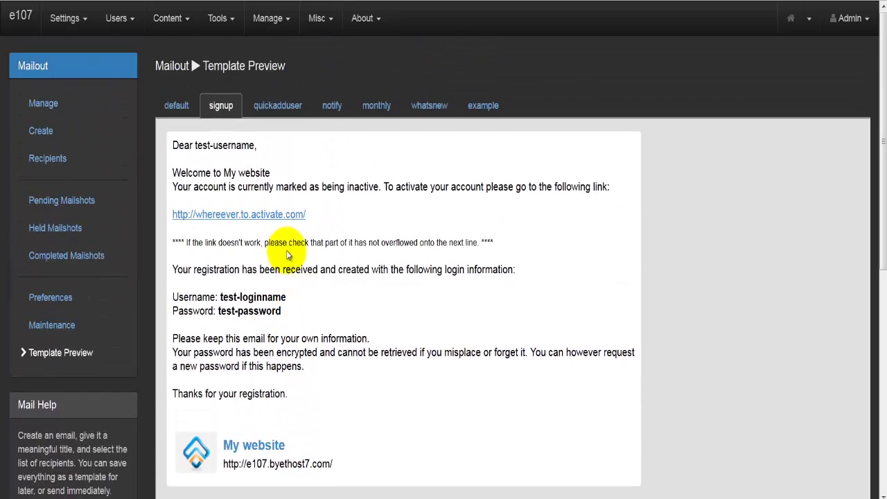